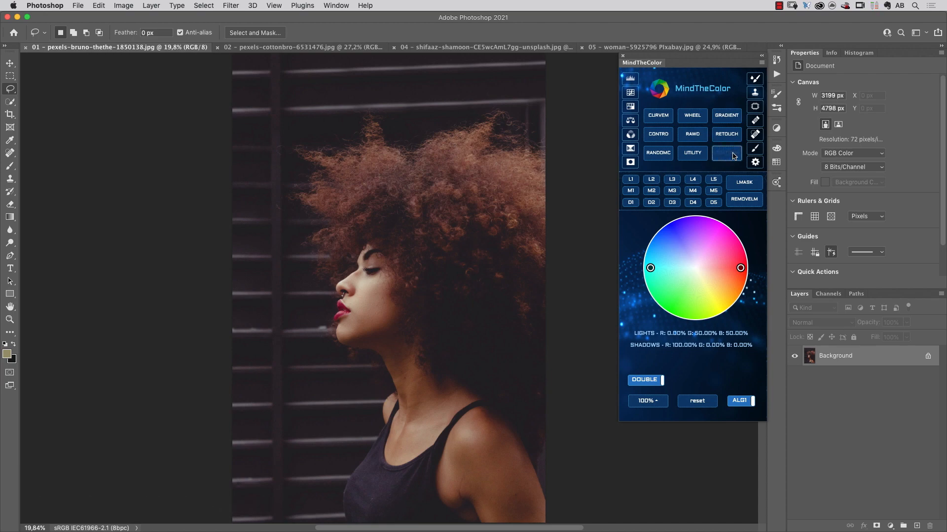
Switch the channel mixer colour wheel to Single mode and push the mix to red, about 98% red and 2% green.
{"action": "left_click", "coordinate": [651, 382]}
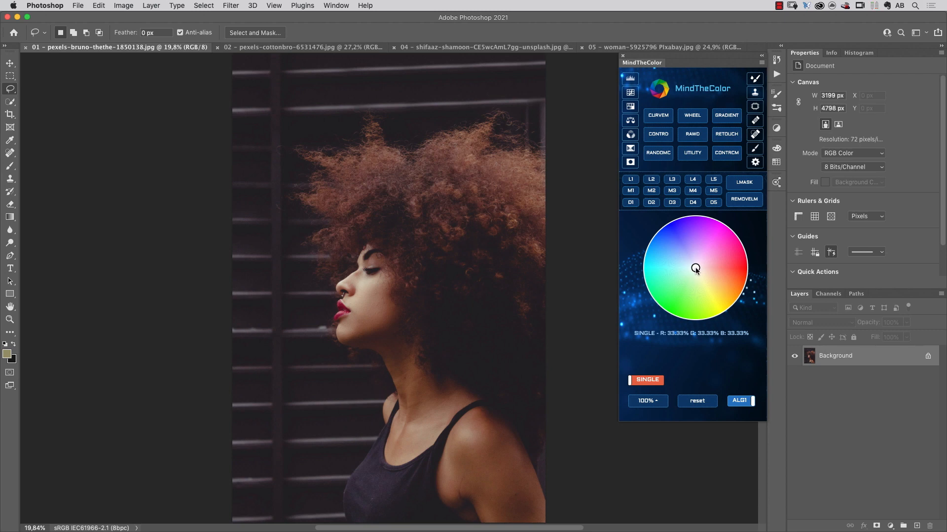
{"action": "mouse_move", "coordinate": [696, 269]}
{"action": "left_mouse_down"}
{"action": "mouse_move", "coordinate": [739, 286]}
{"action": "mouse_move", "coordinate": [718, 278]}
{"action": "left_mouse_up"}
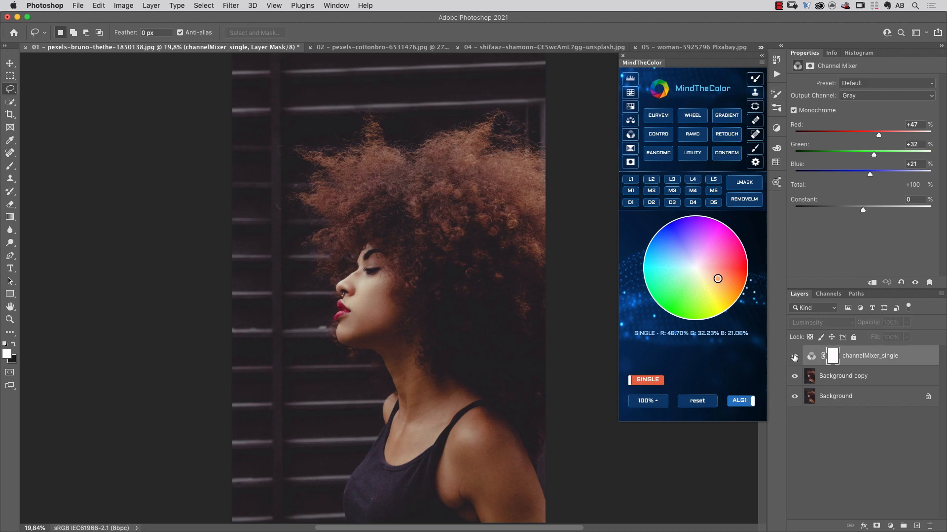
{"action": "left_click", "coordinate": [732, 287]}
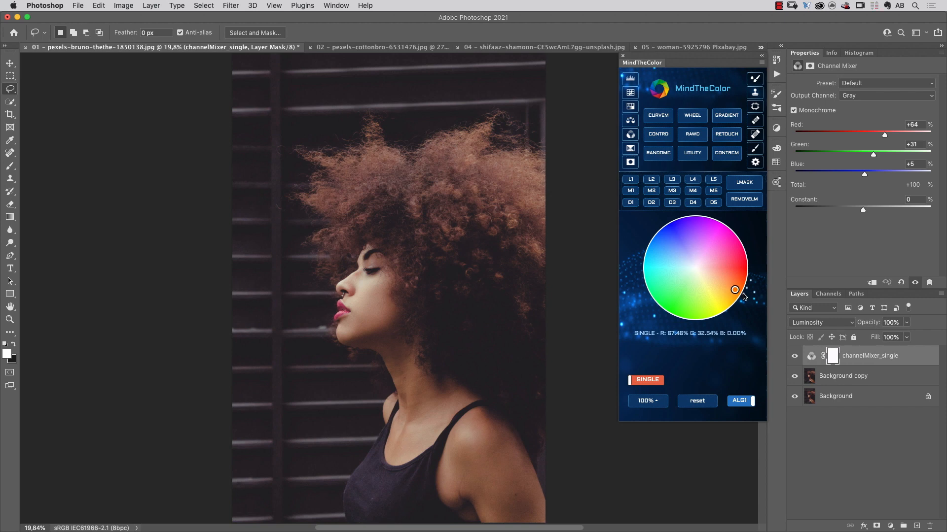
{"action": "left_click", "coordinate": [745, 295]}
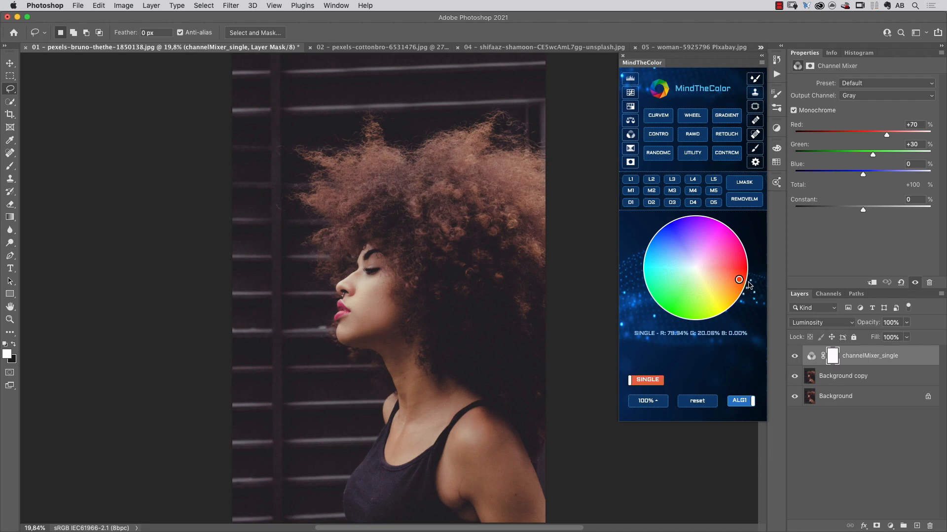
{"action": "left_click", "coordinate": [749, 285]}
{"action": "left_click", "coordinate": [746, 277]}
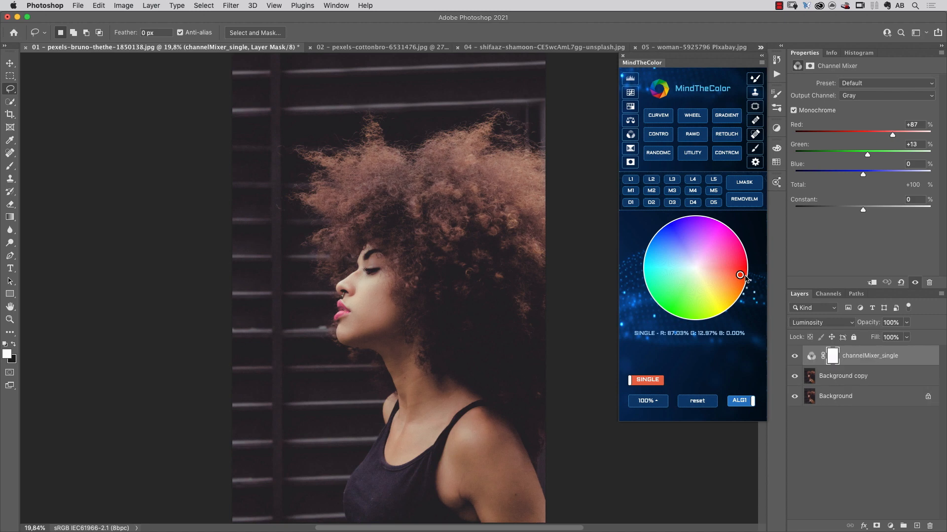
{"action": "left_click", "coordinate": [746, 271]}
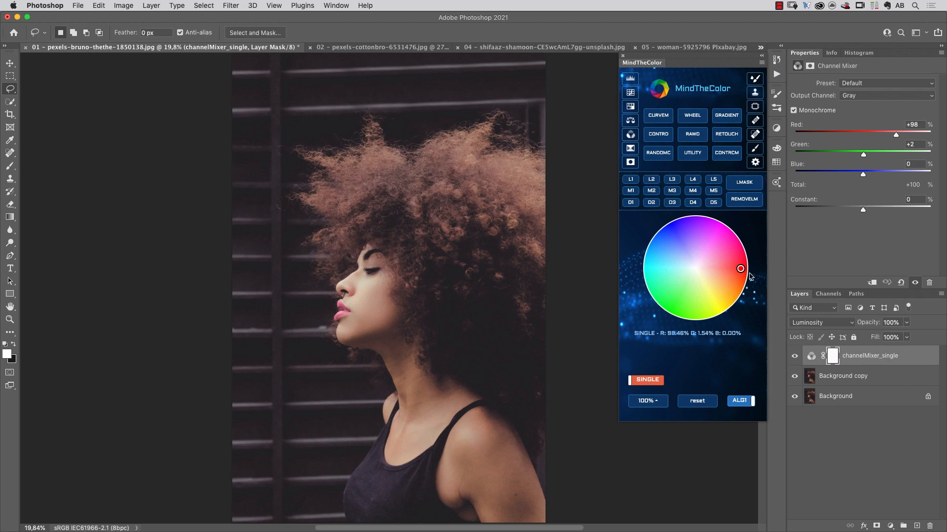
Shift the single mix through neutral to the blue-cyan edge, about 42% green and 58% blue, comparing with the mixer layer hidden.
{"action": "left_click_drag", "start_coordinate": [740, 269], "coordinate": [695, 268]}
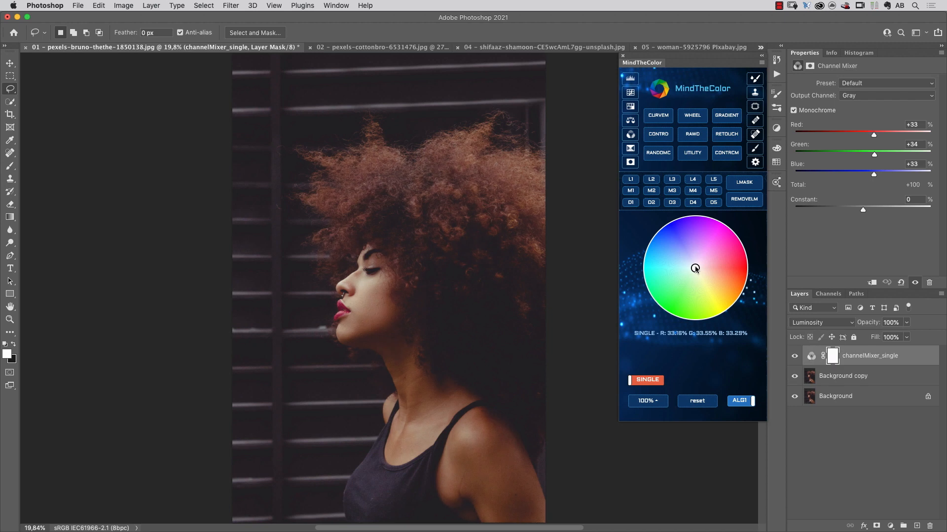
{"action": "left_click_drag", "start_coordinate": [695, 268], "coordinate": [668, 261]}
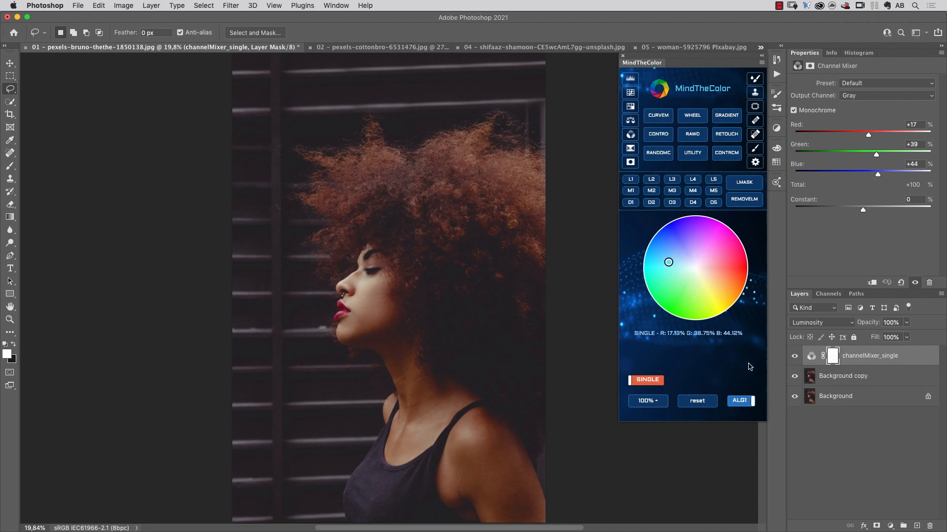
{"action": "left_click", "coordinate": [794, 356]}
{"action": "left_click", "coordinate": [794, 356]}
{"action": "mouse_move", "coordinate": [667, 263]}
{"action": "left_mouse_down"}
{"action": "mouse_move", "coordinate": [654, 249]}
{"action": "mouse_move", "coordinate": [651, 258]}
{"action": "left_mouse_up"}
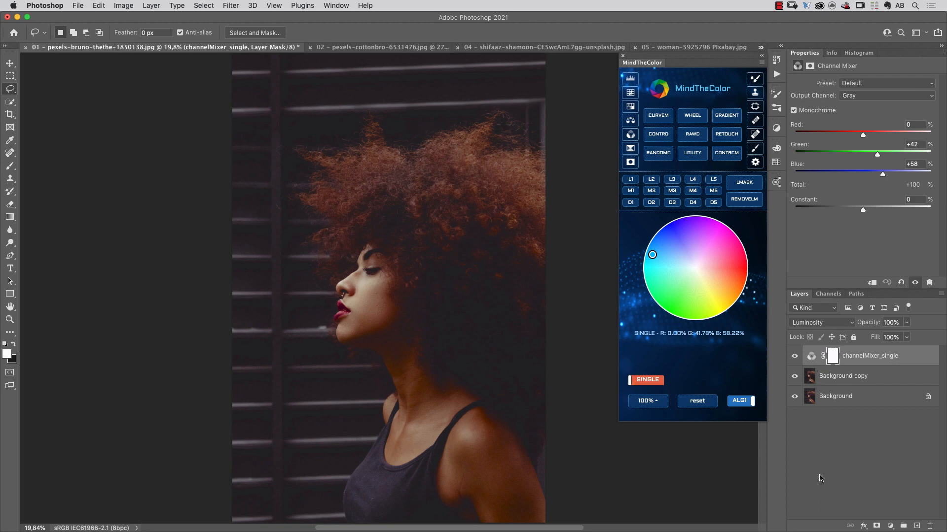
Add a Hue/Saturation adjustment with saturation -100 in Color blend mode, and compare the image with the single mixer hidden.
{"action": "left_click", "coordinate": [890, 526]}
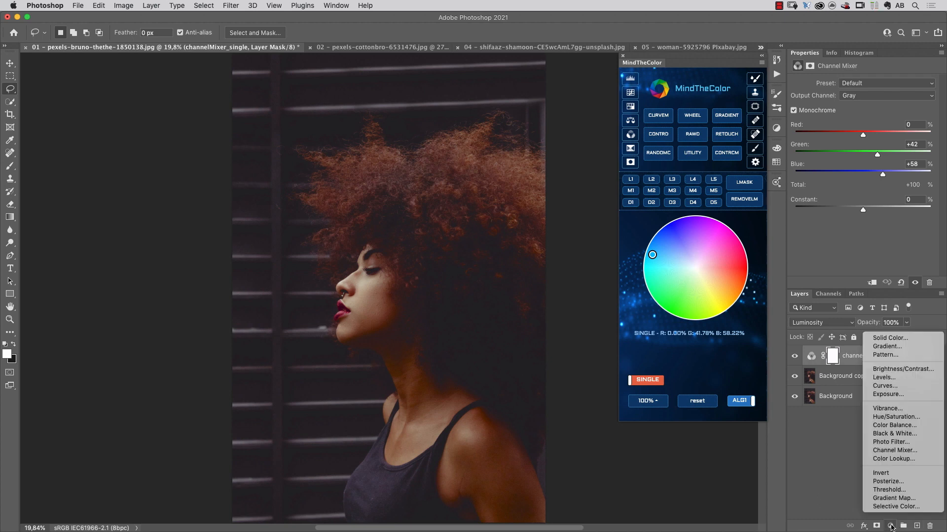
{"action": "left_click", "coordinate": [912, 417]}
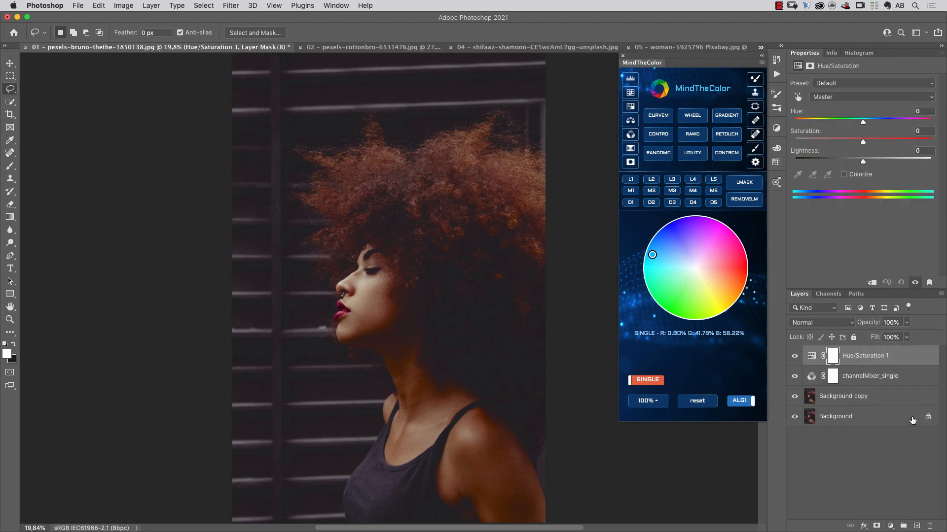
{"action": "left_click_drag", "start_coordinate": [862, 141], "coordinate": [794, 142]}
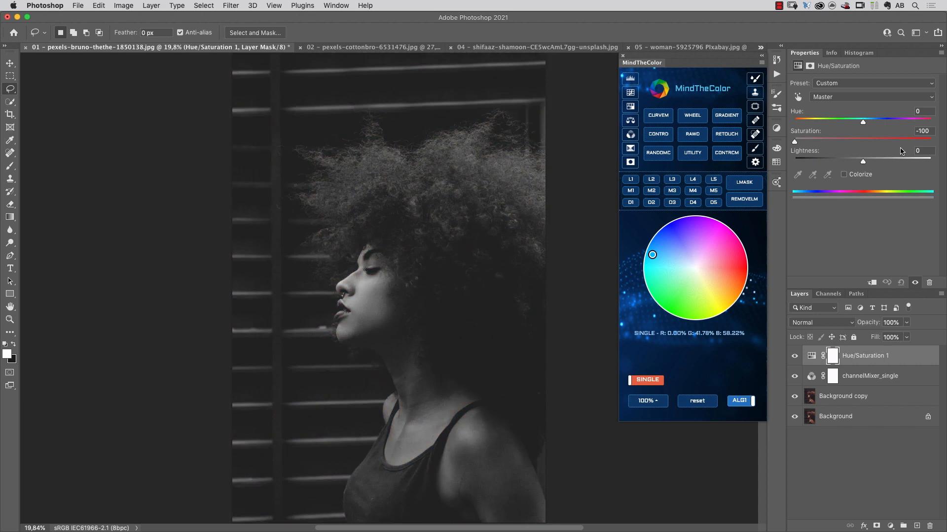
{"action": "left_click", "coordinate": [827, 325]}
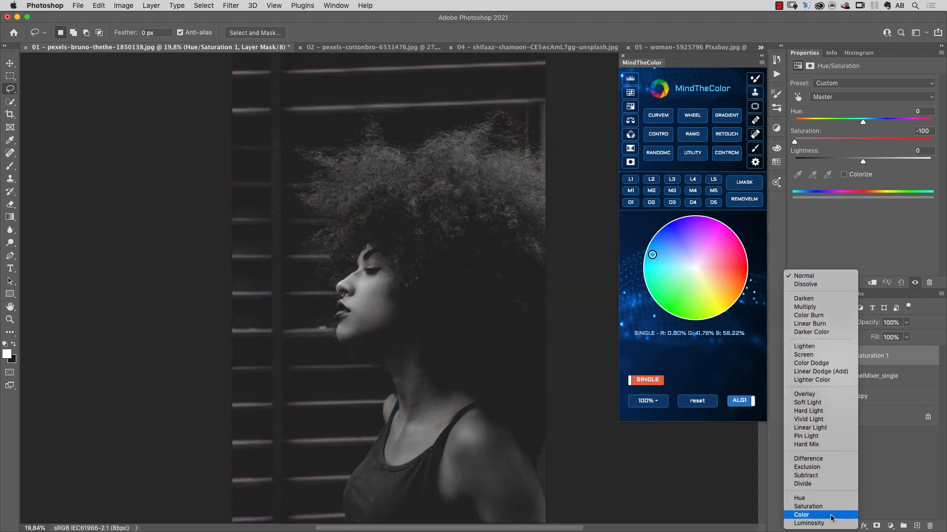
{"action": "left_click", "coordinate": [833, 515]}
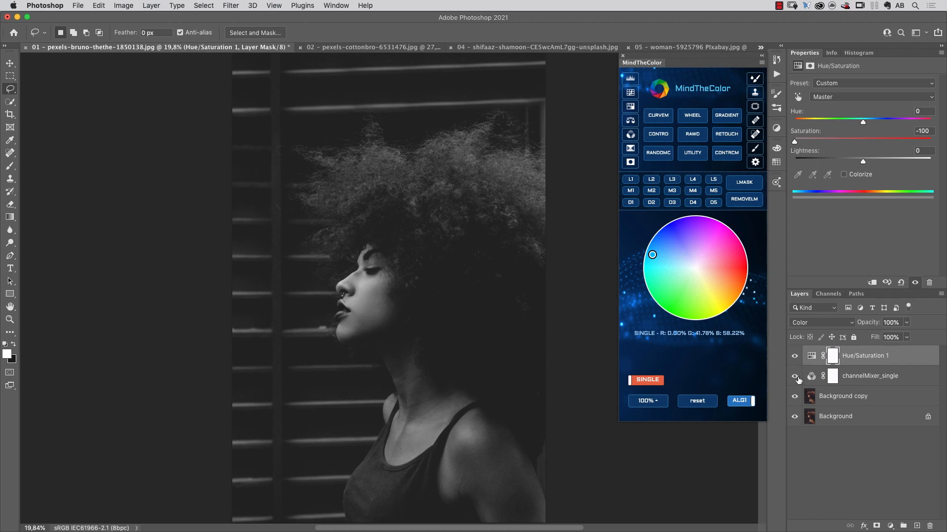
{"action": "left_click", "coordinate": [795, 376]}
{"action": "left_click", "coordinate": [795, 377]}
Replace the channel mixer beneath Hue/Saturation with a new single mix of about 15% red, 37% green and 48% blue.
{"action": "left_click_drag", "start_coordinate": [652, 255], "coordinate": [667, 261]}
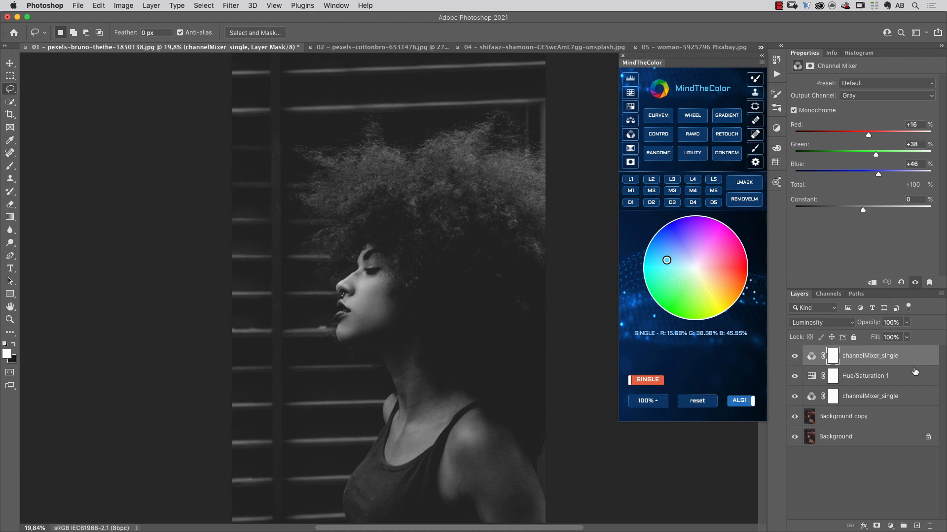
{"action": "left_click_drag", "start_coordinate": [910, 357], "coordinate": [930, 526]}
{"action": "left_click", "coordinate": [879, 381]}
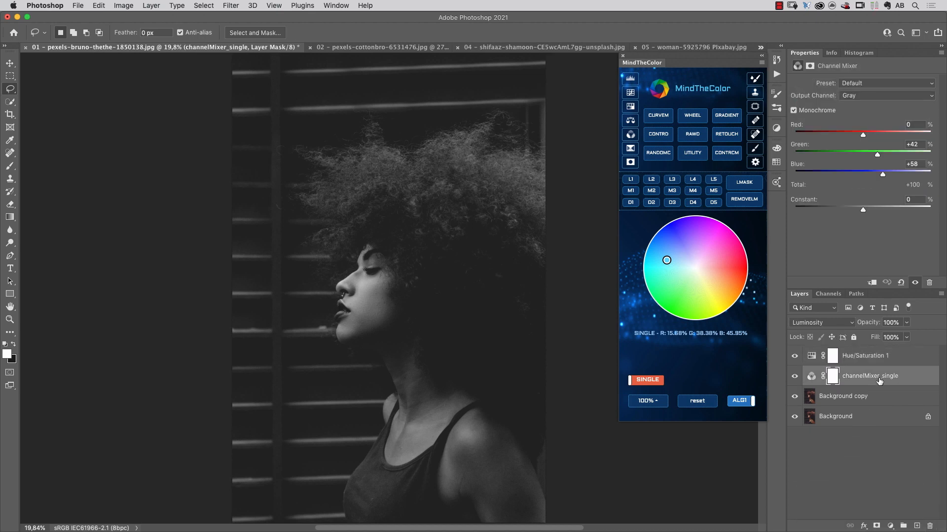
{"action": "left_click", "coordinate": [666, 258]}
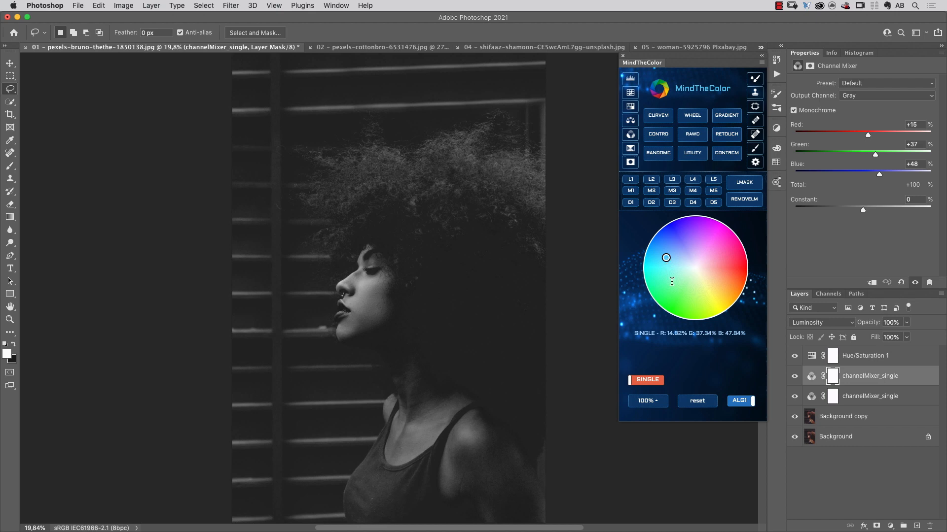
{"action": "left_click_drag", "start_coordinate": [898, 401], "coordinate": [929, 526]}
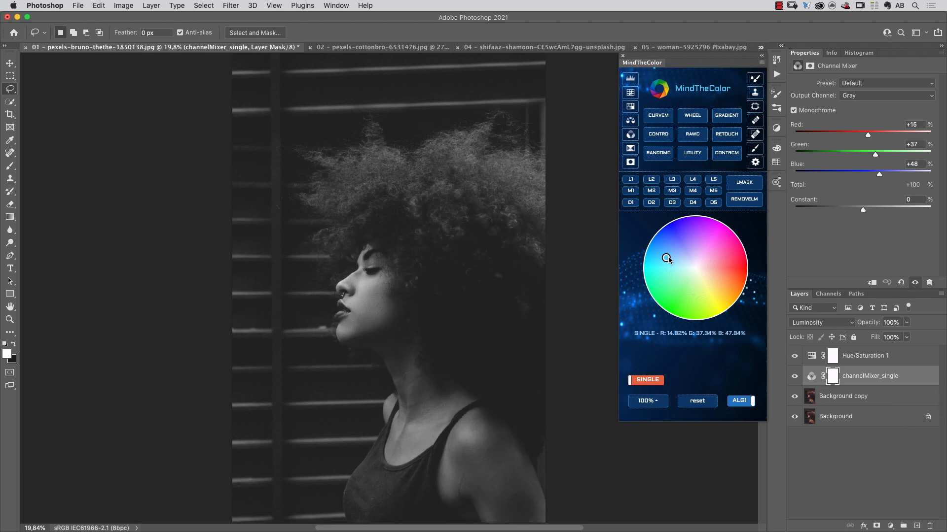
Move the single mix to orange-red, about 84% red and 16% green, and compare the image with the mixer layer hidden.
{"action": "left_click_drag", "start_coordinate": [667, 256], "coordinate": [741, 285]}
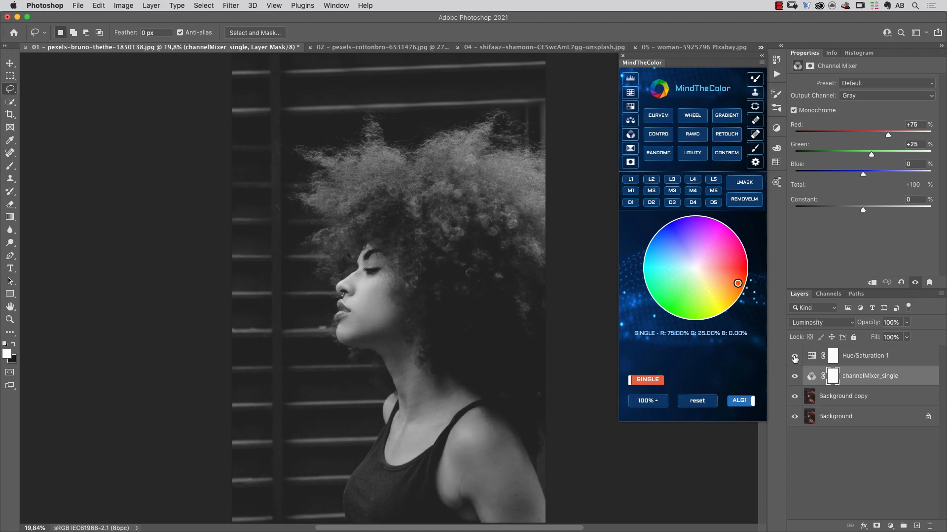
{"action": "left_click", "coordinate": [796, 377]}
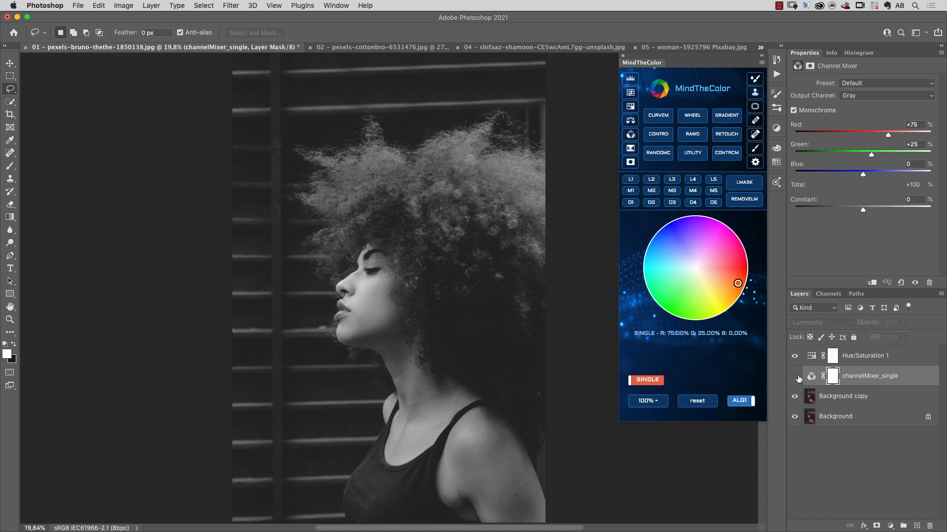
{"action": "left_click", "coordinate": [796, 377]}
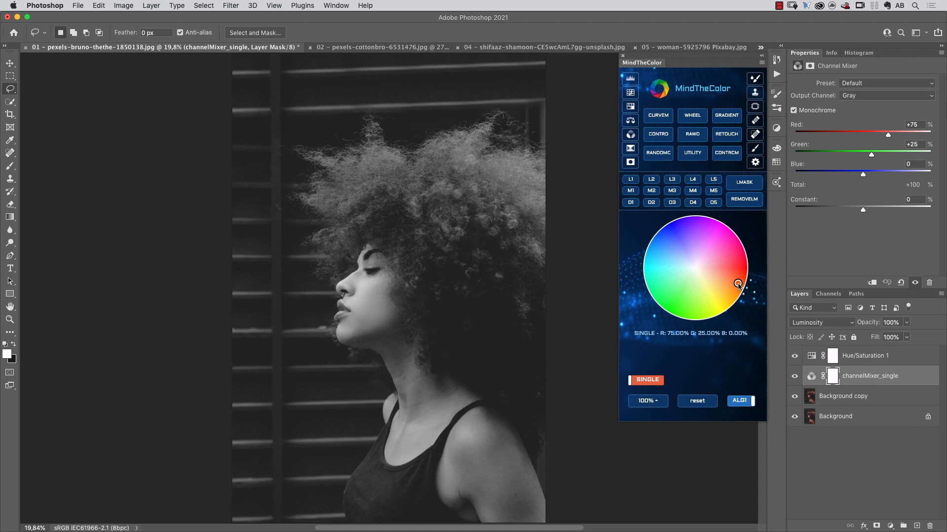
{"action": "left_click_drag", "start_coordinate": [740, 286], "coordinate": [746, 280]}
{"action": "left_click_drag", "start_coordinate": [741, 281], "coordinate": [743, 279]}
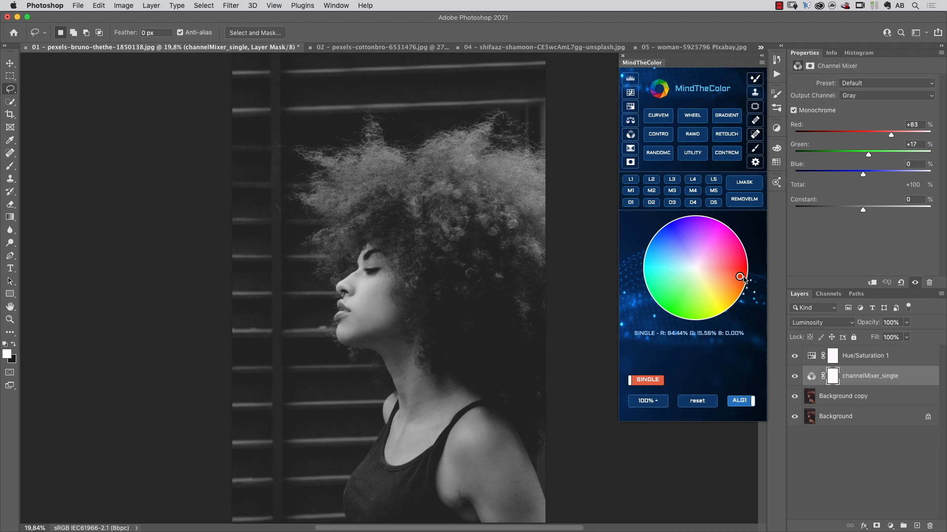
{"action": "left_click", "coordinate": [794, 377]}
{"action": "left_click", "coordinate": [794, 376]}
Delete the Hue/Saturation and single channel mixer layers, and return the colour wheel to Double mode with its default handle positions.
{"action": "left_click", "coordinate": [894, 357], "text": "shift"}
{"action": "left_click_drag", "start_coordinate": [893, 375], "coordinate": [930, 527]}
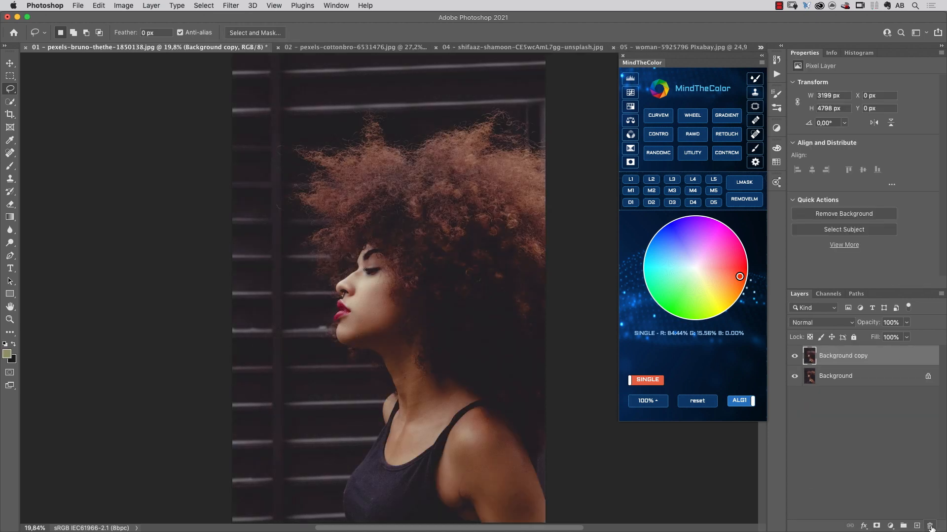
{"action": "left_click", "coordinate": [651, 382]}
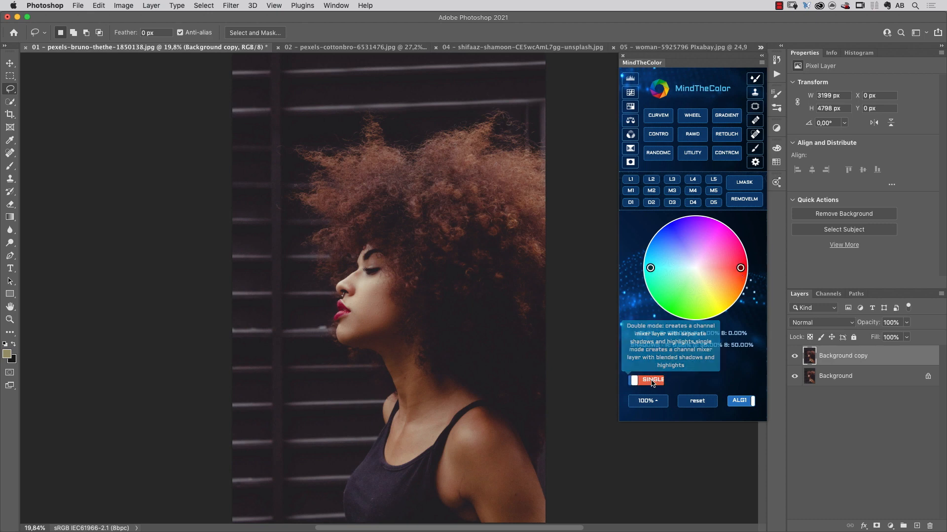
{"action": "left_click", "coordinate": [704, 404]}
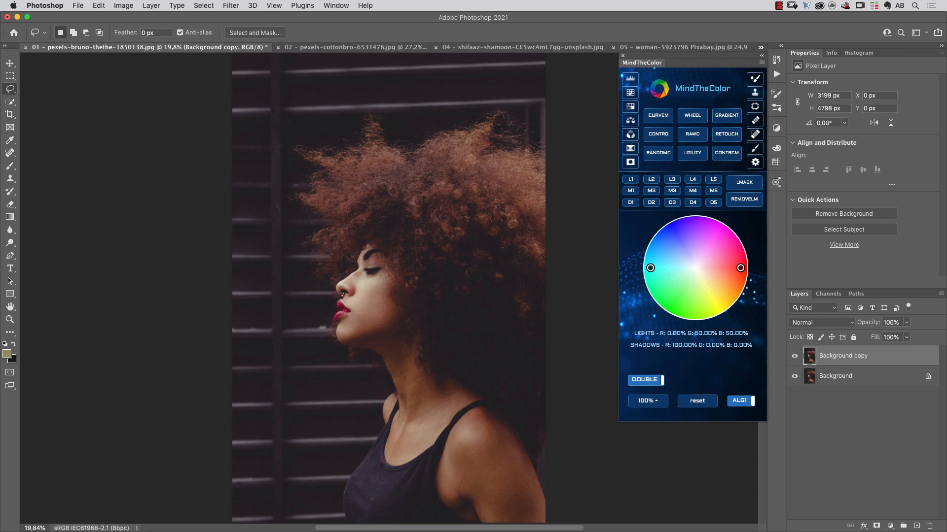
Create separate channel mixes with shadows at about 49% green and 51% blue, and lights at about 94% red and 6% green.
{"action": "left_click_drag", "start_coordinate": [651, 268], "coordinate": [701, 270]}
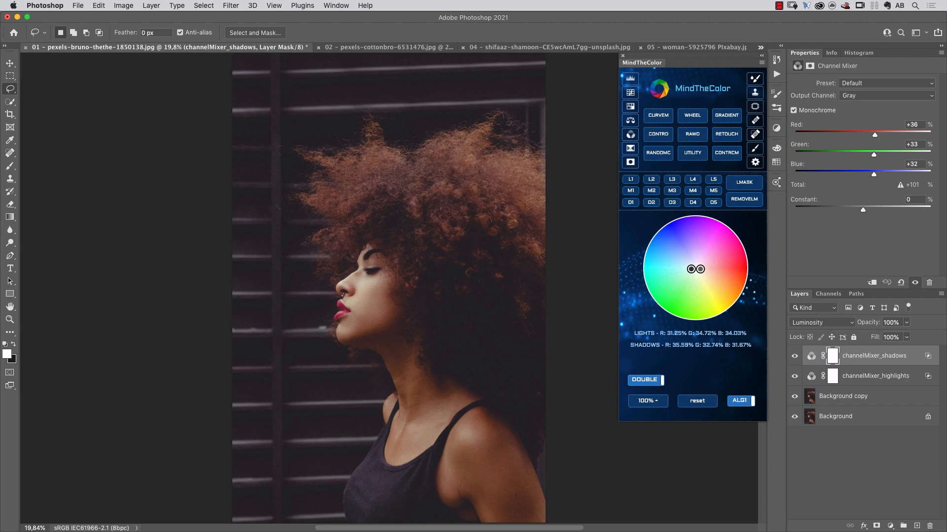
{"action": "left_click_drag", "start_coordinate": [700, 269], "coordinate": [739, 271]}
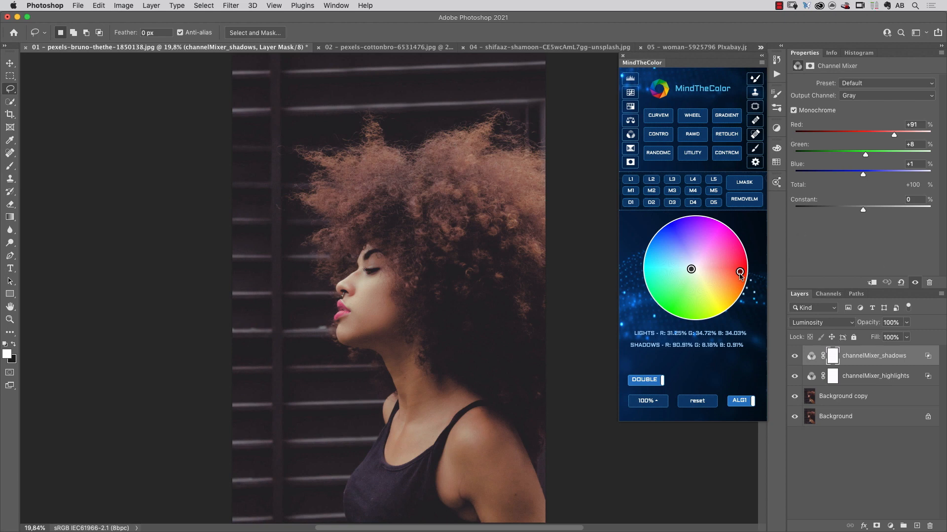
{"action": "left_click_drag", "start_coordinate": [741, 273], "coordinate": [646, 269]}
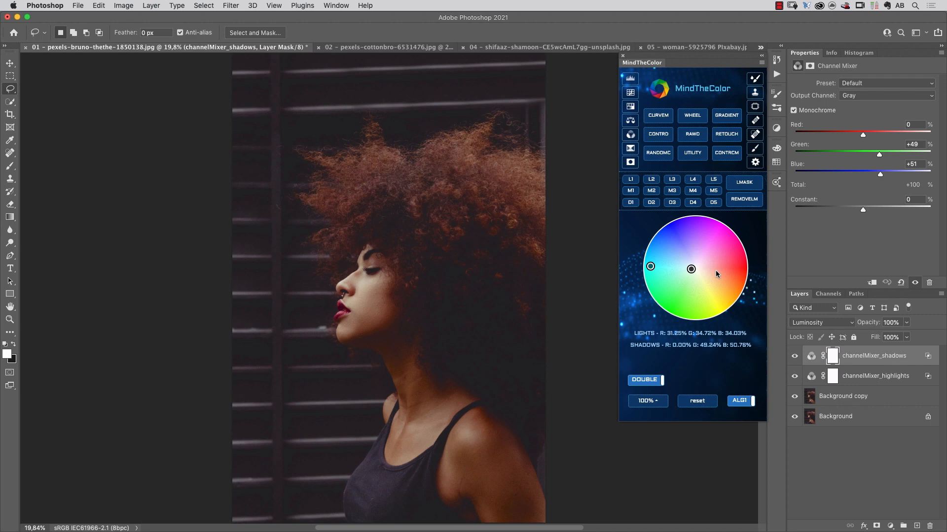
{"action": "left_click_drag", "start_coordinate": [693, 270], "coordinate": [741, 272]}
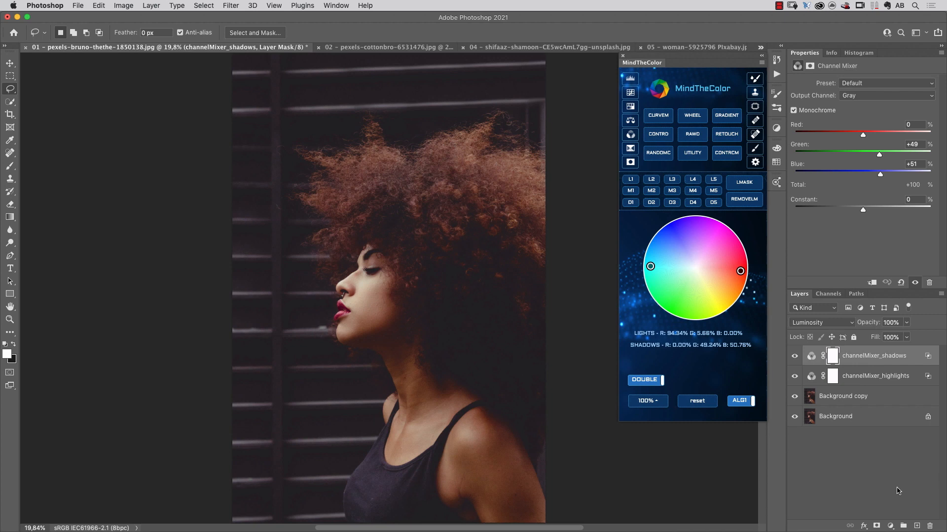
Add a Hue/Saturation adjustment above the shadows and highlights mixers, with saturation -100 and the Color blend mode.
{"action": "left_click", "coordinate": [890, 526]}
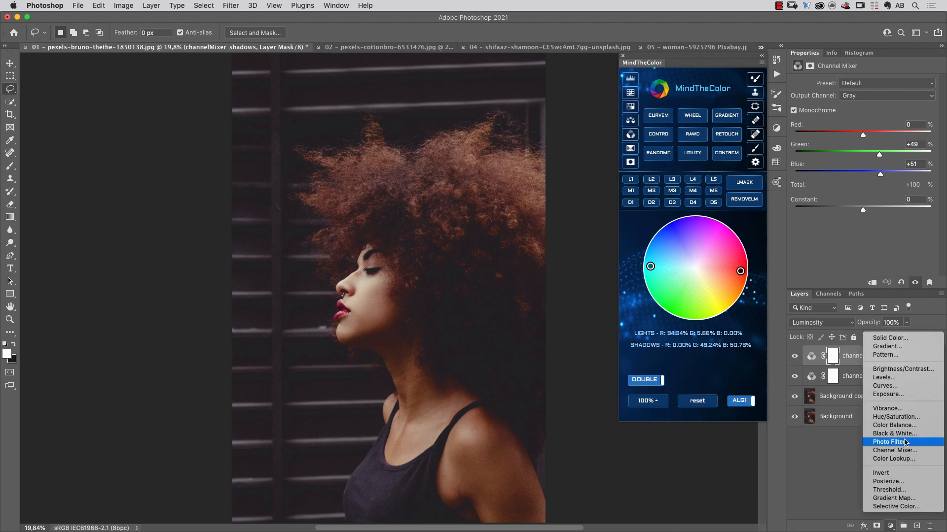
{"action": "left_click", "coordinate": [916, 416]}
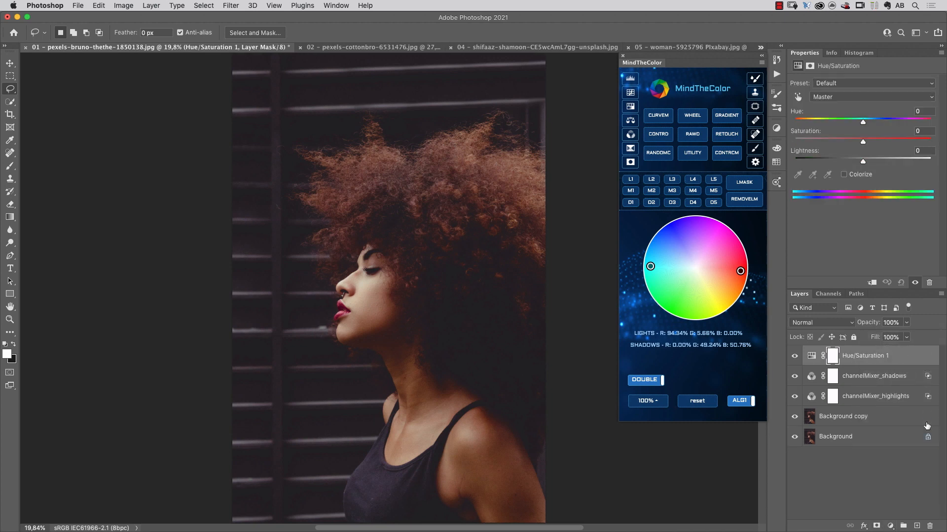
{"action": "left_click_drag", "start_coordinate": [863, 142], "coordinate": [785, 146]}
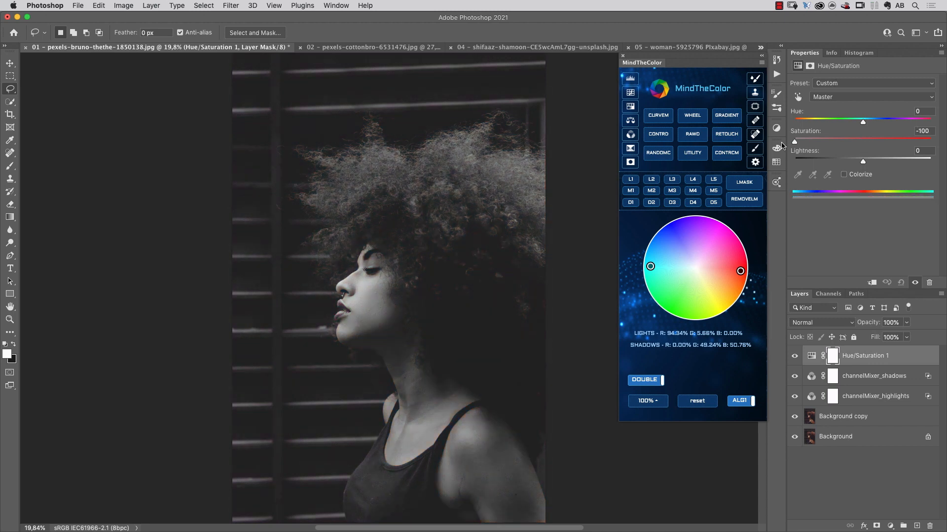
{"action": "left_click", "coordinate": [810, 325]}
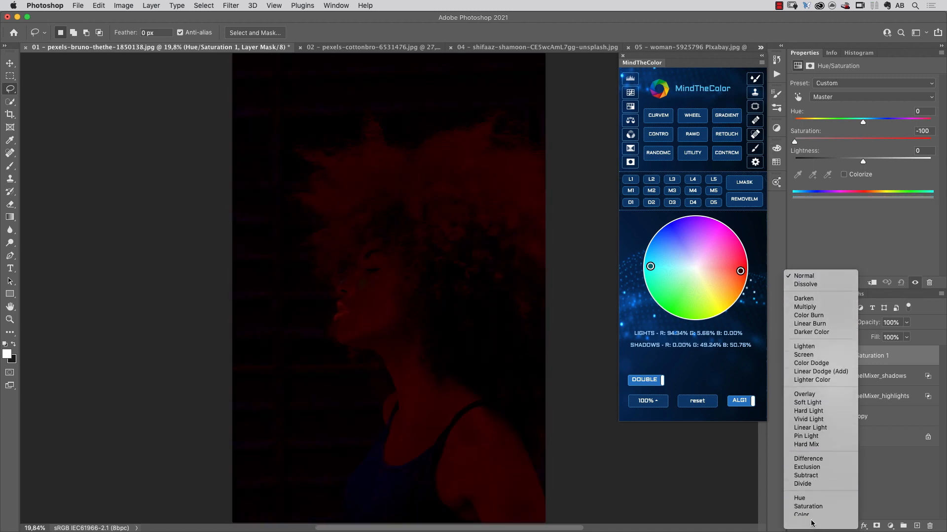
{"action": "left_click", "coordinate": [812, 509]}
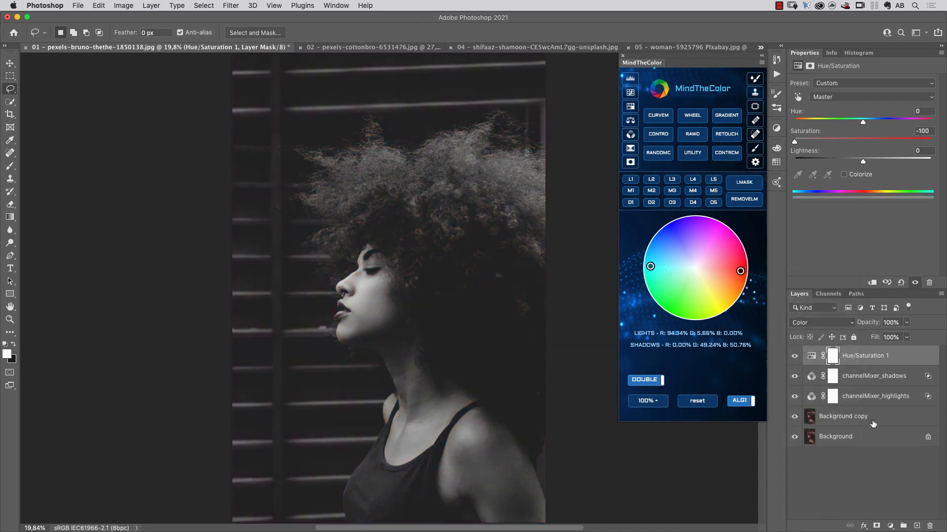
Compare the image with the shadows and highlights mixers hidden, and delete both channel mixer layers.
{"action": "left_click", "coordinate": [872, 376]}
{"action": "left_click", "coordinate": [794, 376]}
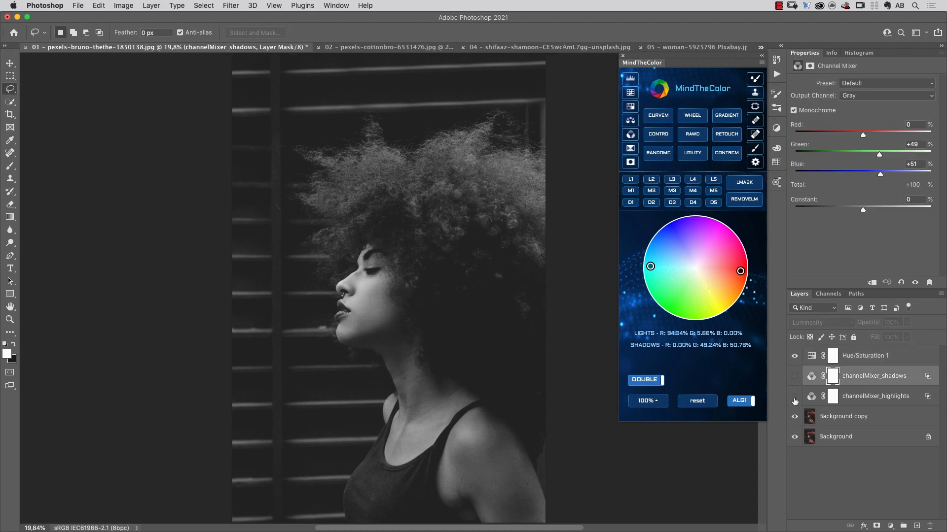
{"action": "left_click", "coordinate": [794, 376]}
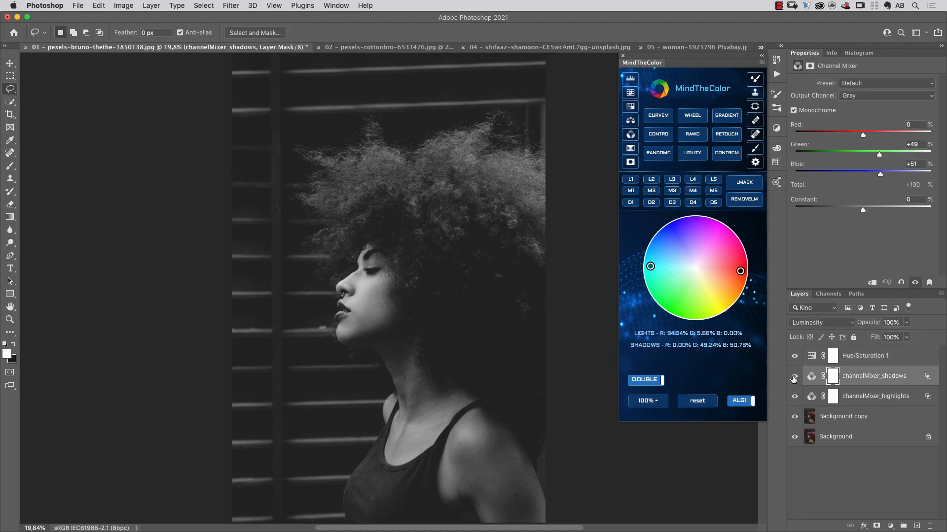
{"action": "left_click", "coordinate": [866, 405], "text": "shift"}
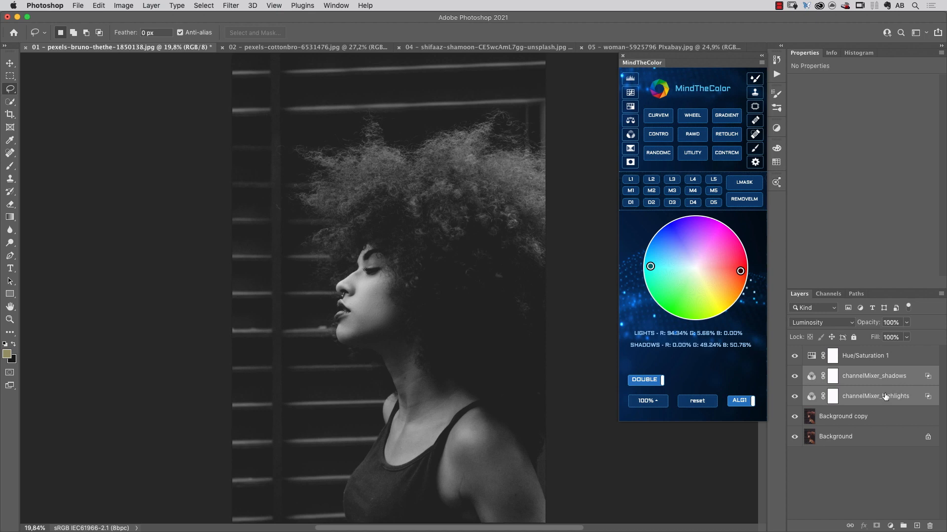
{"action": "left_click_drag", "start_coordinate": [887, 400], "coordinate": [930, 526]}
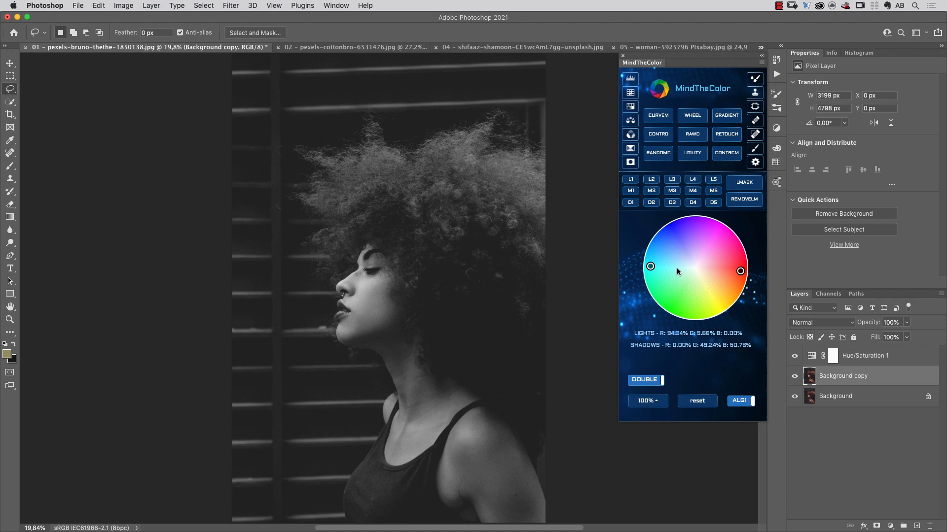
Create mixes with shadows about 49% red, 28% green, 23% blue and lights about 46% green, 54% blue, and compare with the mixers hidden.
{"action": "left_click_drag", "start_coordinate": [740, 271], "coordinate": [718, 273]}
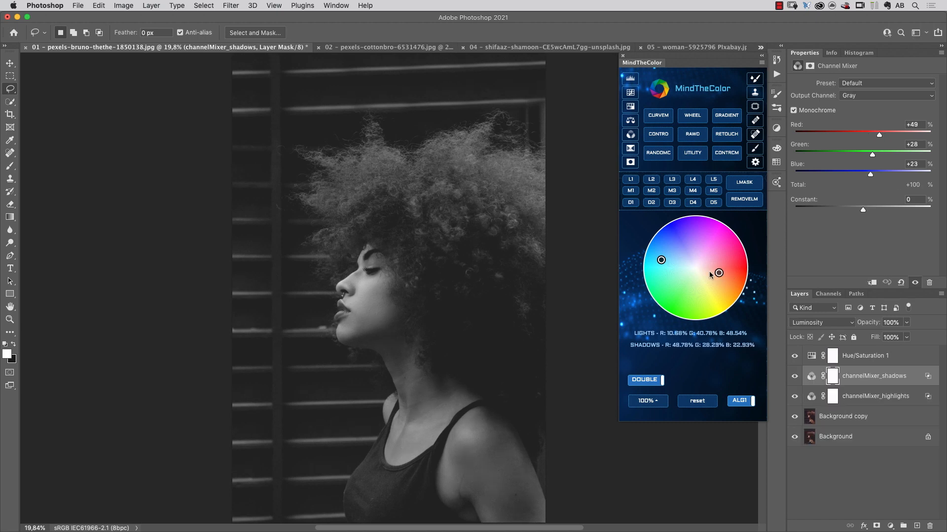
{"action": "left_click_drag", "start_coordinate": [661, 263], "coordinate": [647, 262]}
{"action": "left_click", "coordinate": [794, 376]}
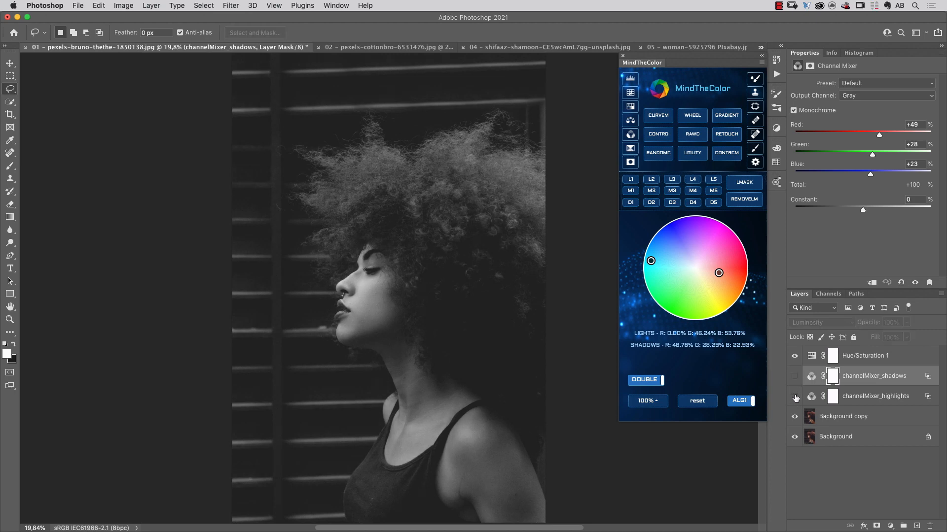
{"action": "left_click", "coordinate": [794, 378]}
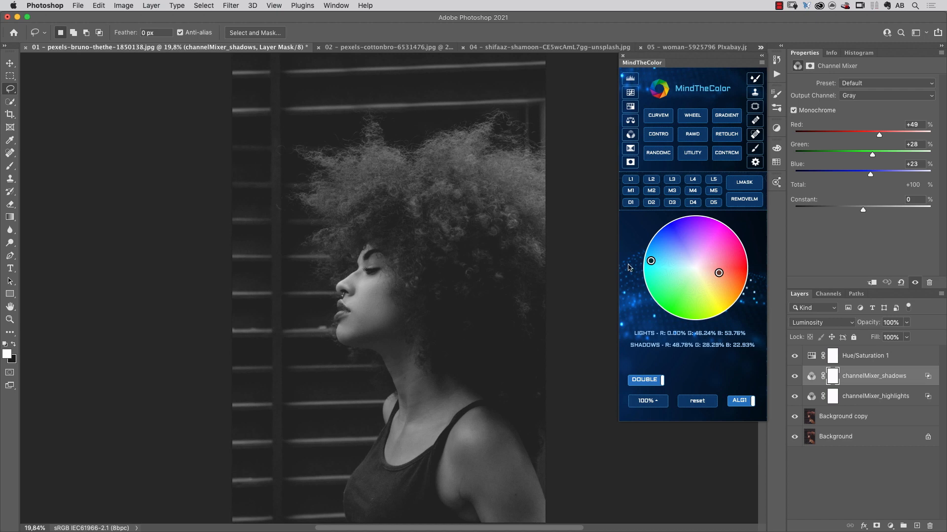
Move shadows through orange-red to about 25% red, 35% green, 40% blue and lights to about 48% green, 52% blue, and compare without the mixers.
{"action": "left_click_drag", "start_coordinate": [719, 273], "coordinate": [740, 275]}
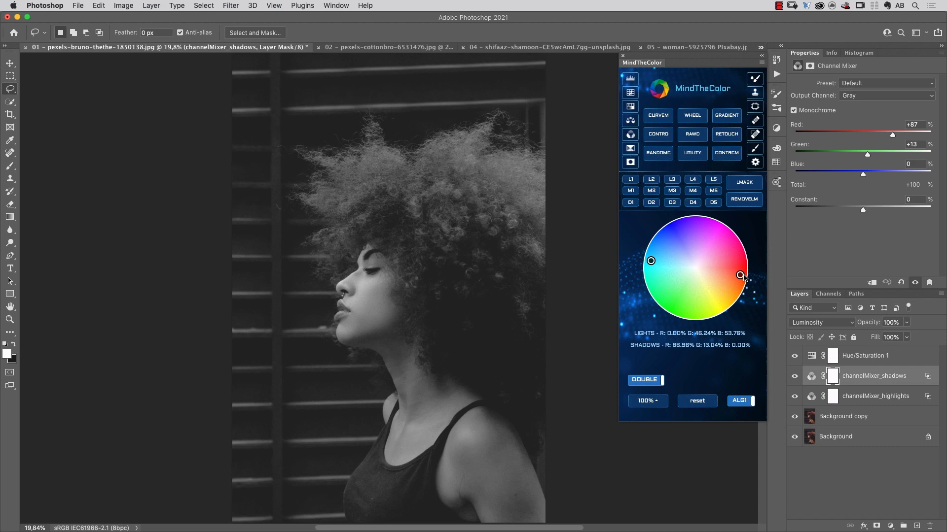
{"action": "left_click_drag", "start_coordinate": [657, 262], "coordinate": [648, 266]}
{"action": "left_click_drag", "start_coordinate": [740, 275], "coordinate": [679, 262]}
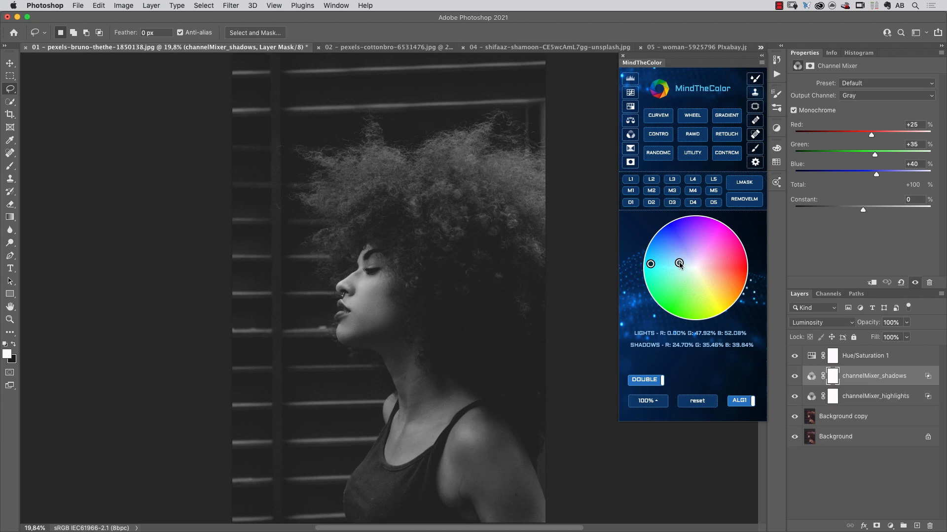
{"action": "left_click", "coordinate": [794, 376]}
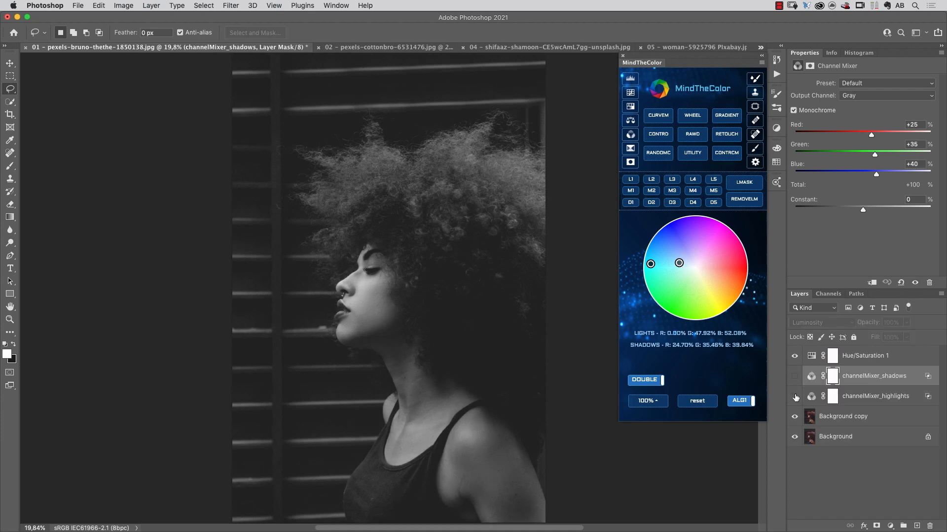
{"action": "left_click", "coordinate": [794, 376]}
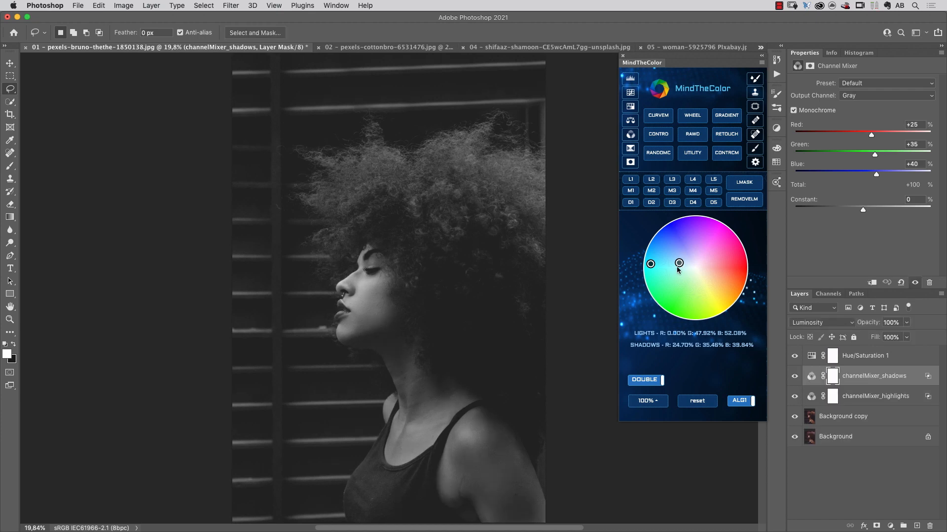
Shift shadows to about 16% red, 36% green, 49% blue and lights to about 43% green, 57% blue, and compare with both mixers hidden.
{"action": "mouse_move", "coordinate": [679, 263]}
{"action": "left_mouse_down"}
{"action": "mouse_move", "coordinate": [651, 261]}
{"action": "mouse_move", "coordinate": [668, 256]}
{"action": "left_mouse_up"}
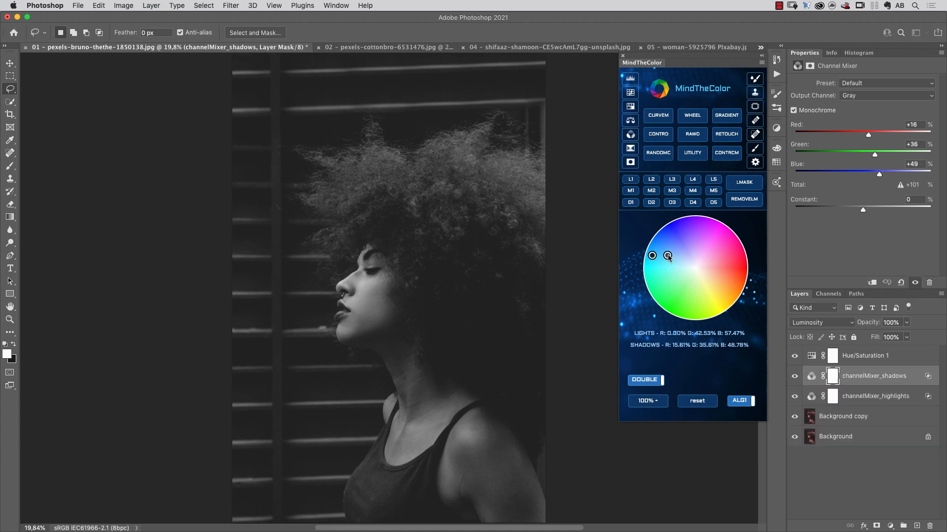
{"action": "left_click", "coordinate": [795, 375]}
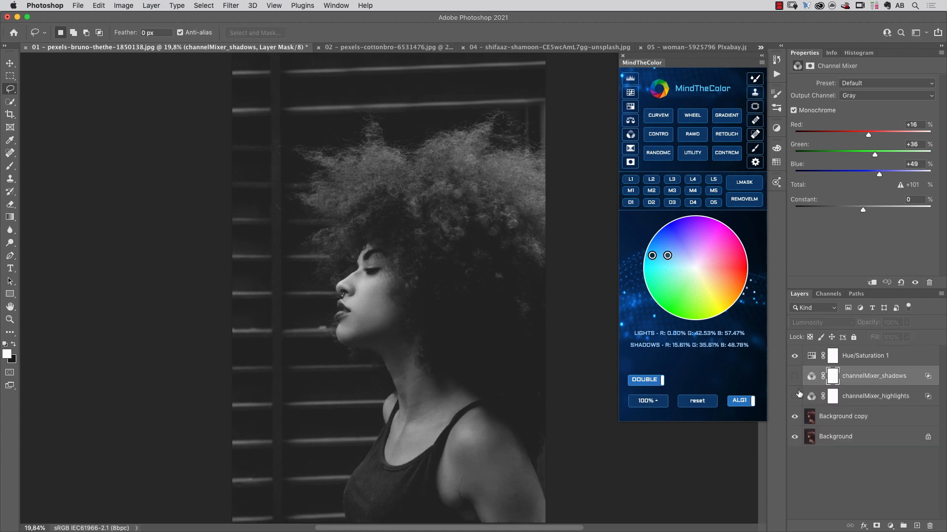
{"action": "left_click", "coordinate": [796, 377]}
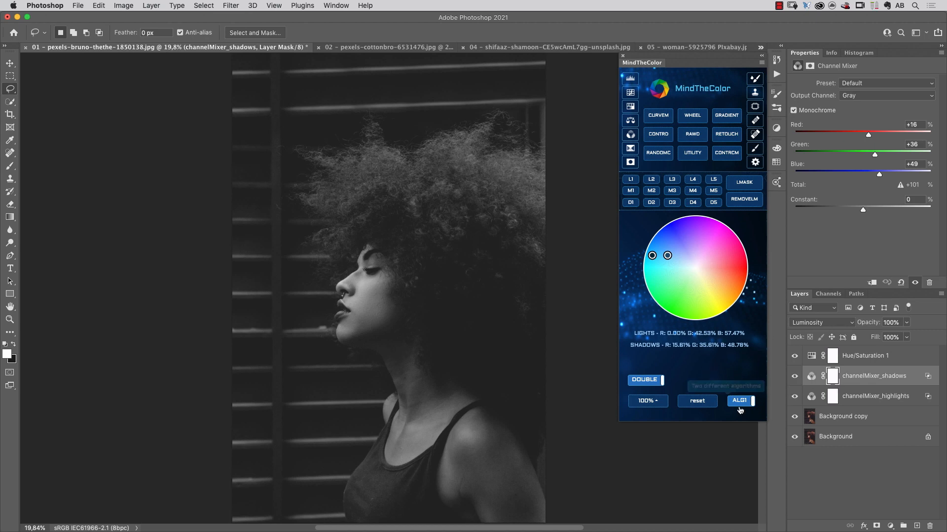
Switch the mixer to ALG2 and adjust shadows to about 14% red, 35% green, 51% blue and lights to about 41% green, 59% blue.
{"action": "left_click", "coordinate": [742, 405]}
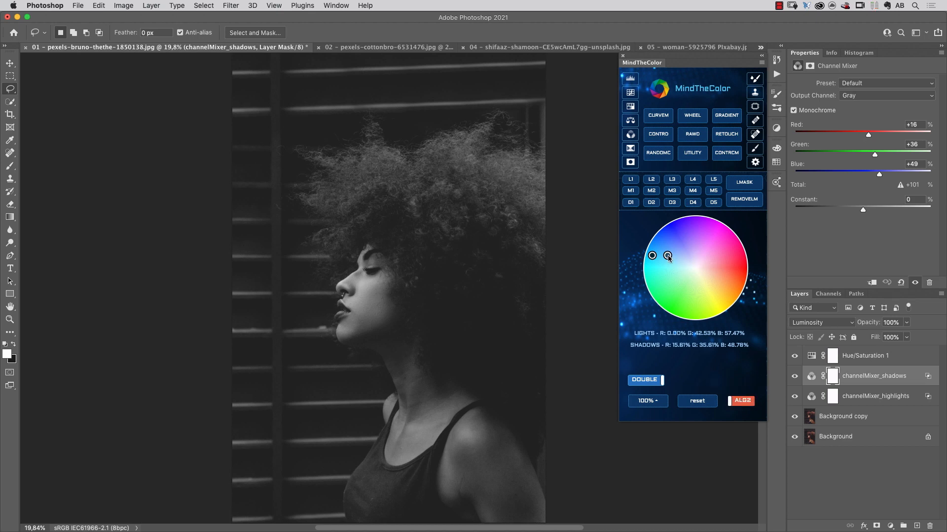
{"action": "left_click_drag", "start_coordinate": [668, 257], "coordinate": [667, 256]}
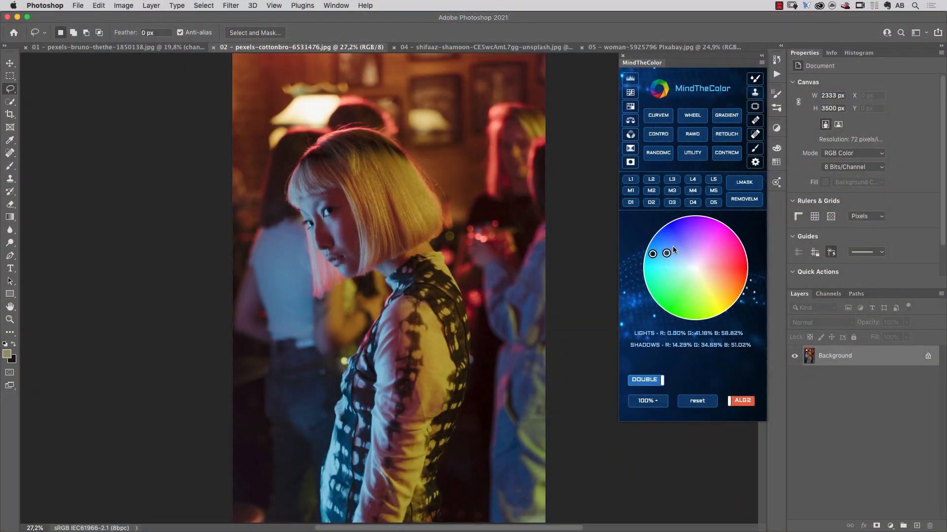
On the 02 pexels-cottonbro photo, reset the wheel and create near-neutral mixes, shadows about 35/33/33% and lights about 30/35/35% red/green/blue.
{"action": "left_click", "coordinate": [700, 402]}
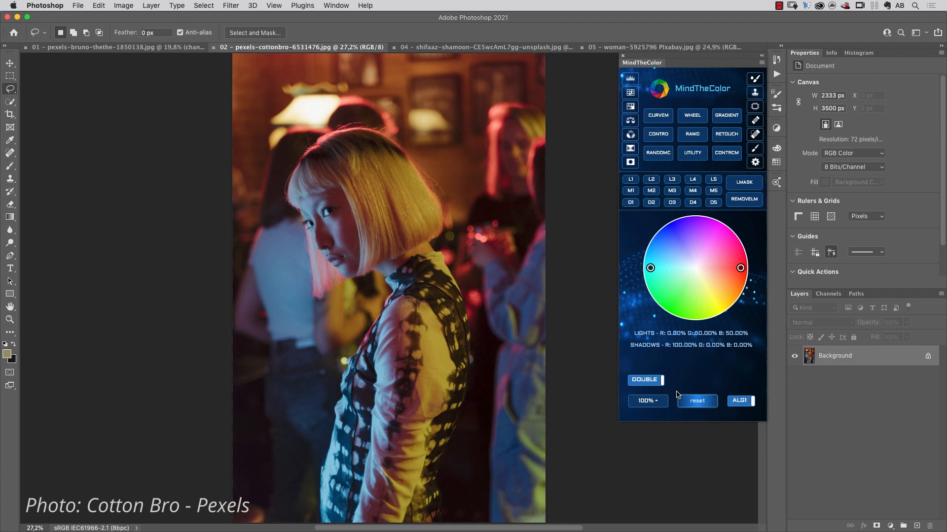
{"action": "mouse_move", "coordinate": [650, 268]}
{"action": "left_mouse_down"}
{"action": "mouse_move", "coordinate": [713, 269]}
{"action": "mouse_move", "coordinate": [699, 269]}
{"action": "left_mouse_up"}
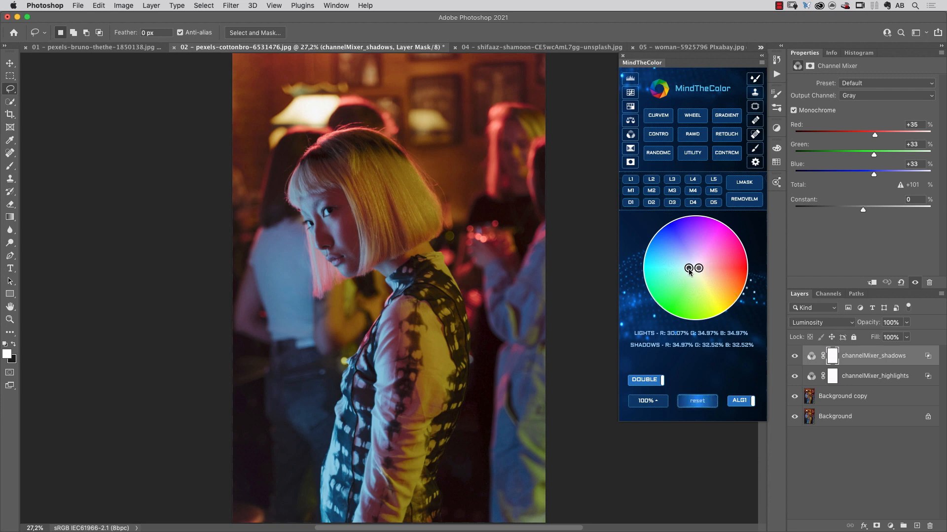
Set lights to about 32% green, 68% blue and shadows to about 49% red, 38% green, 13% blue, and compare with the mixers hidden.
{"action": "left_click_drag", "start_coordinate": [689, 270], "coordinate": [730, 312]}
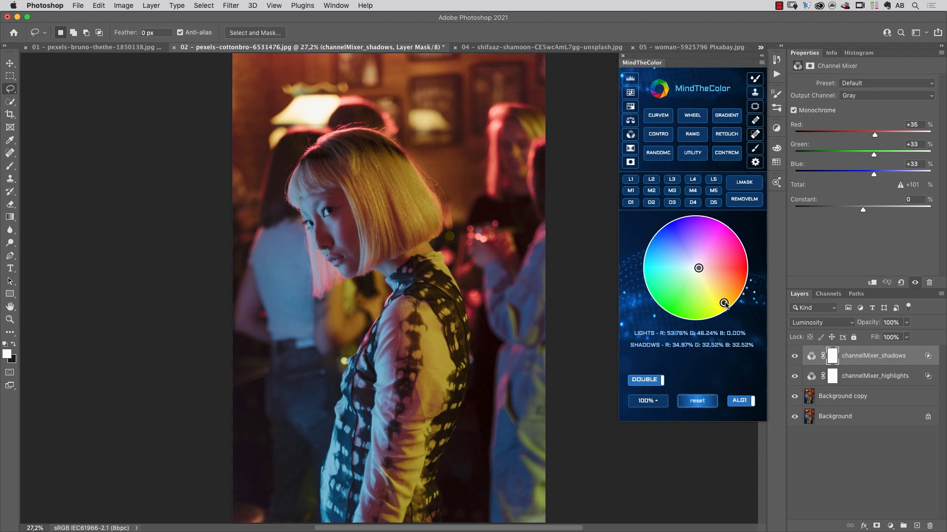
{"action": "left_click_drag", "start_coordinate": [726, 305], "coordinate": [655, 245]}
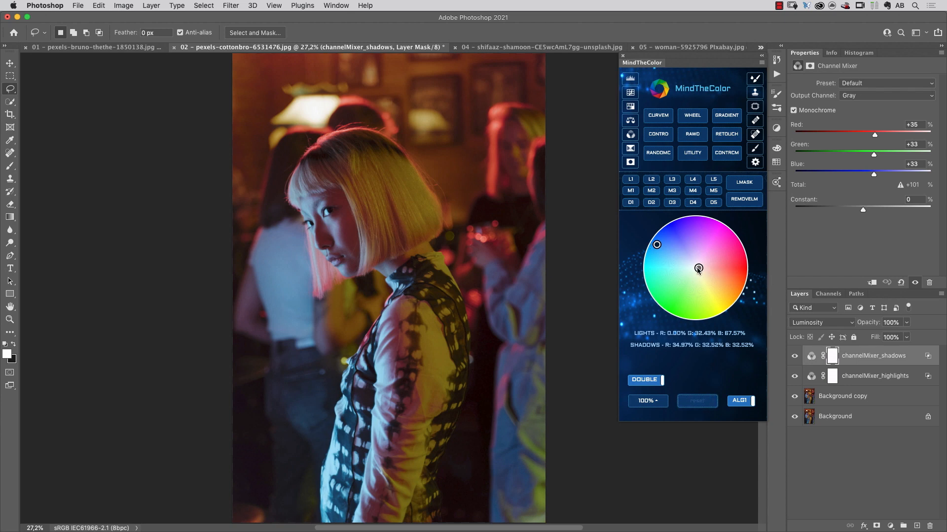
{"action": "left_click_drag", "start_coordinate": [698, 269], "coordinate": [720, 290]}
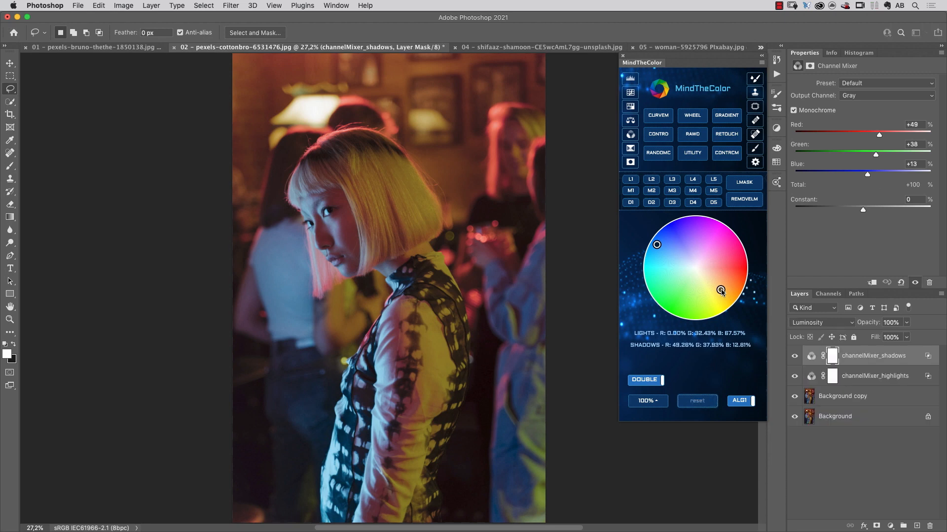
{"action": "left_click", "coordinate": [794, 356]}
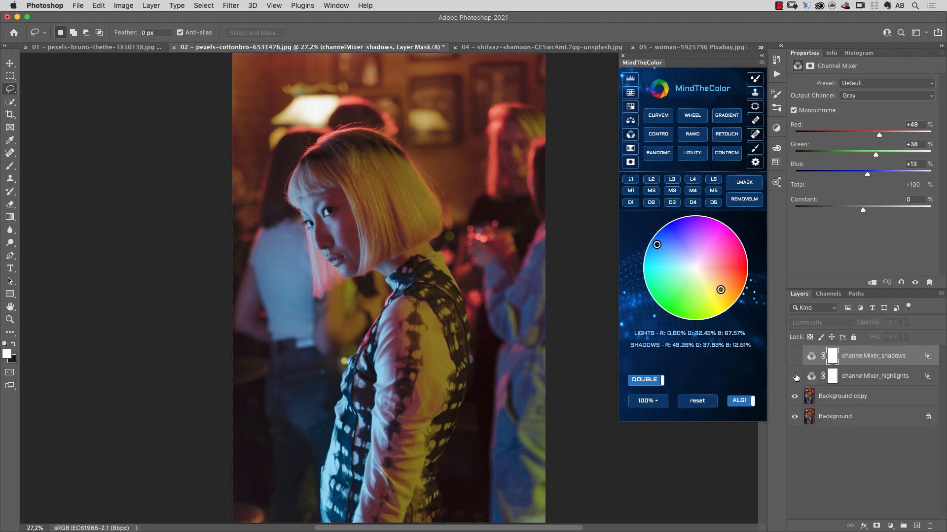
{"action": "left_click", "coordinate": [794, 356]}
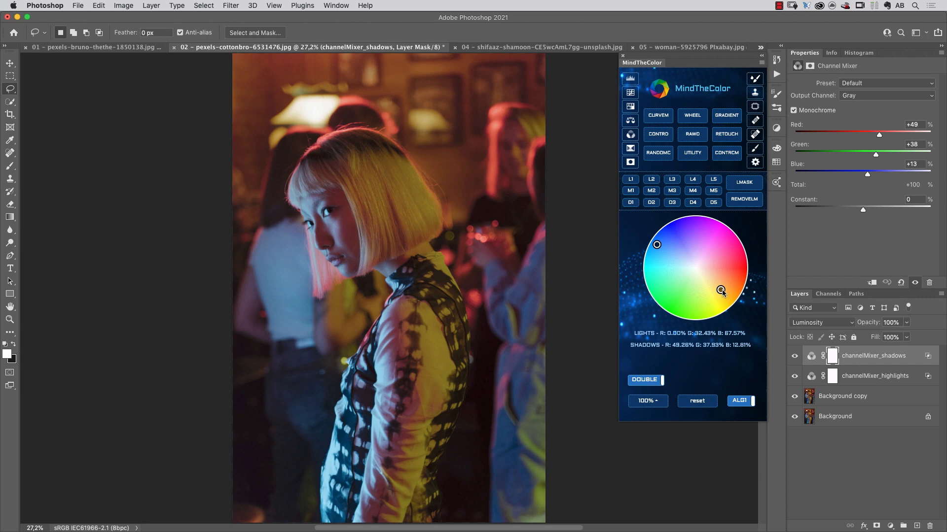
Move the shadows mix to 10% red, 40% green and 50% blue, and compare the photo with both mixers hidden.
{"action": "left_click_drag", "start_coordinate": [721, 291], "coordinate": [661, 260]}
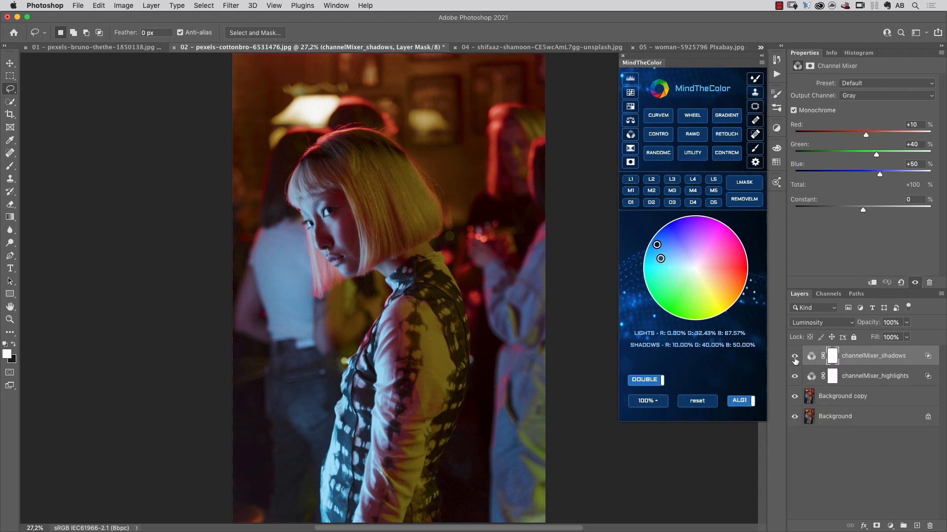
{"action": "left_click", "coordinate": [794, 357]}
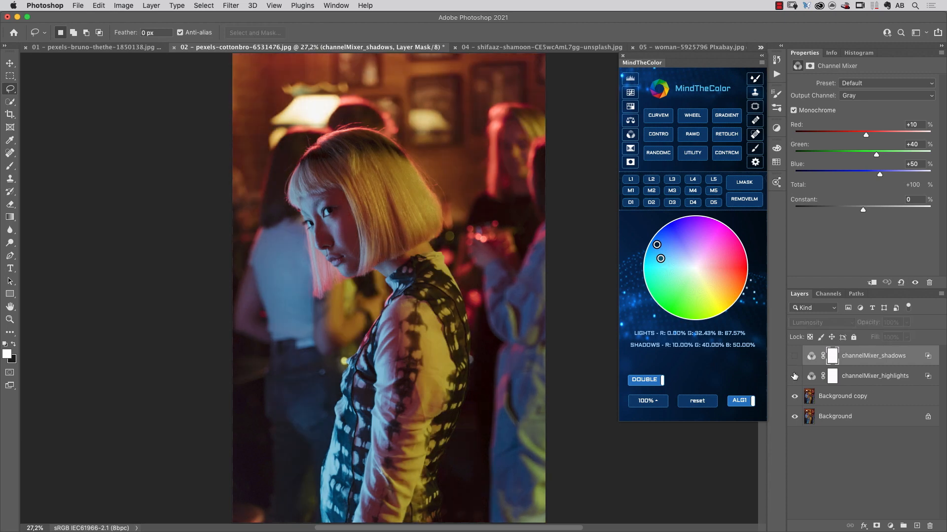
{"action": "left_click", "coordinate": [794, 357]}
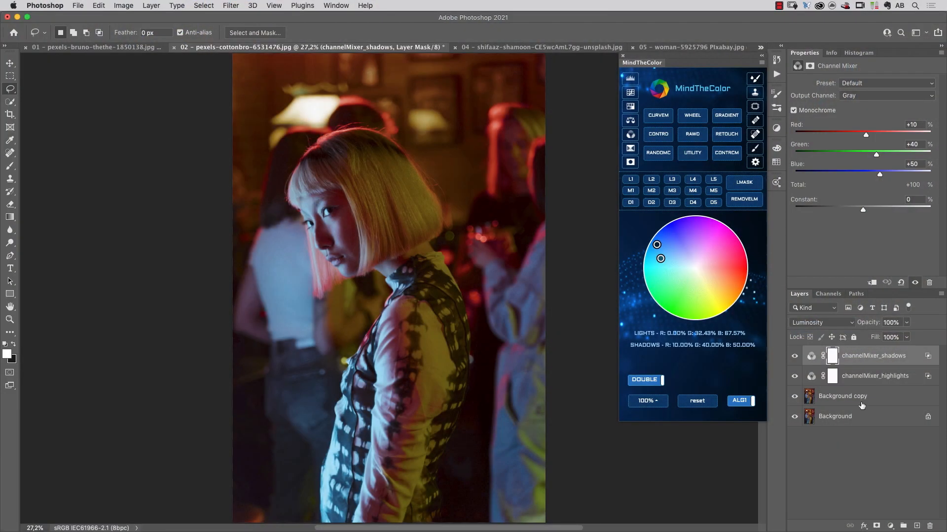
Add a Hue/Saturation adjustment above the channel mixers with saturation -100 and the Color blend mode.
{"action": "left_click", "coordinate": [890, 527]}
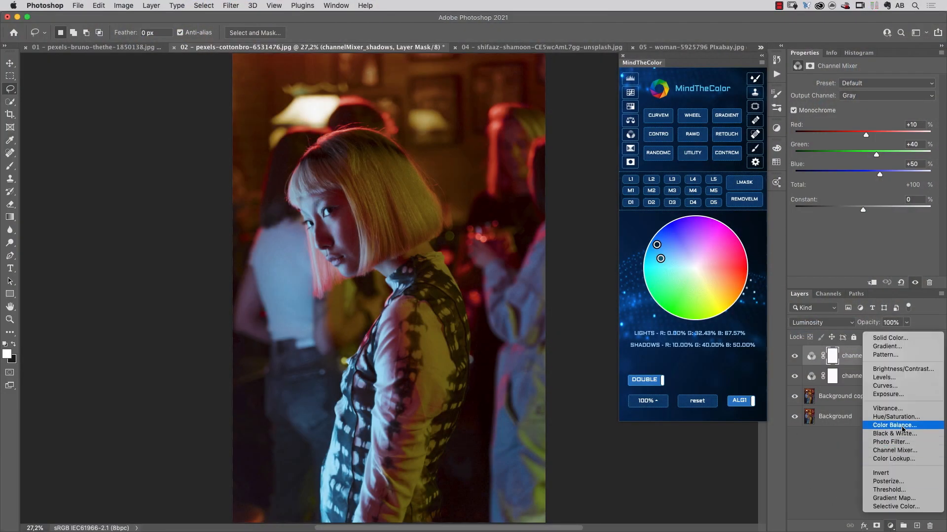
{"action": "left_click", "coordinate": [895, 417]}
{"action": "left_click_drag", "start_coordinate": [863, 142], "coordinate": [787, 147]}
{"action": "left_click", "coordinate": [819, 323]}
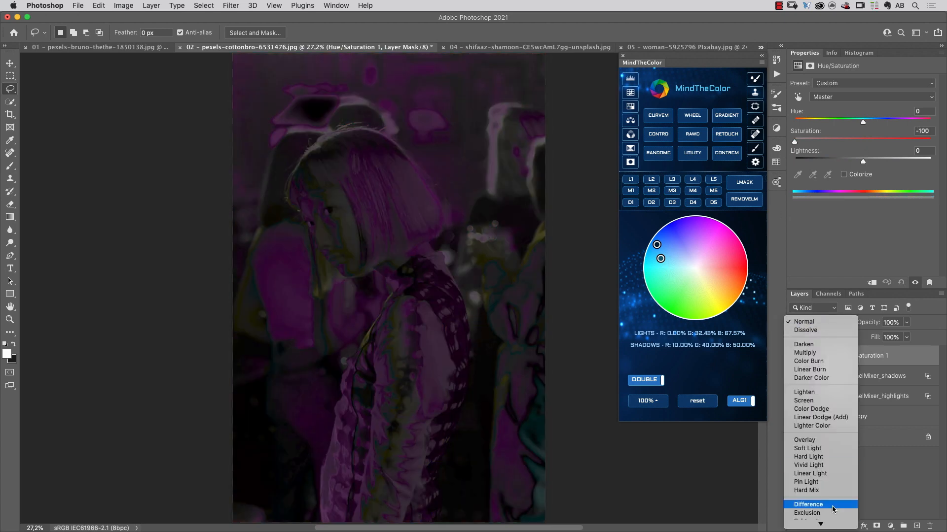
{"action": "left_click", "coordinate": [828, 510]}
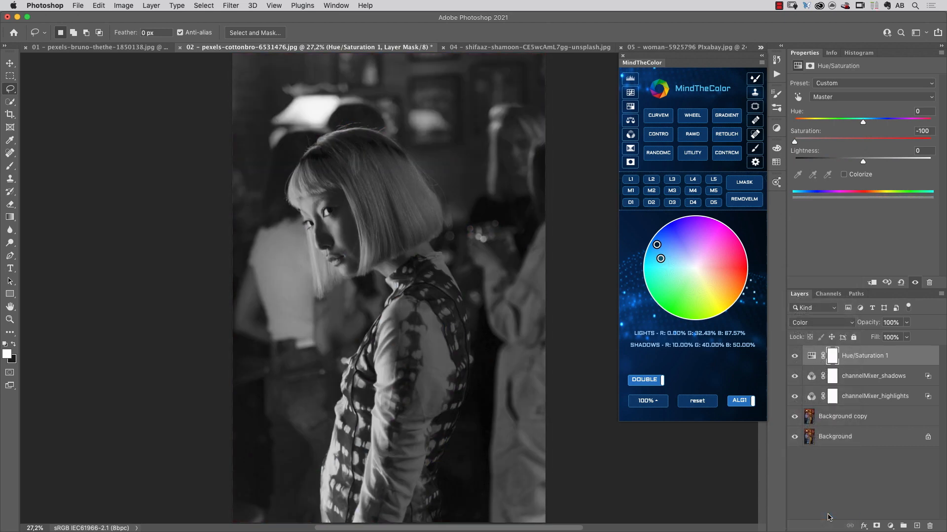
Compare the black-and-white photo with the shadows and highlights channel mixers hidden and shown.
{"action": "left_click", "coordinate": [793, 377]}
{"action": "left_click", "coordinate": [795, 396]}
{"action": "left_click", "coordinate": [795, 397]}
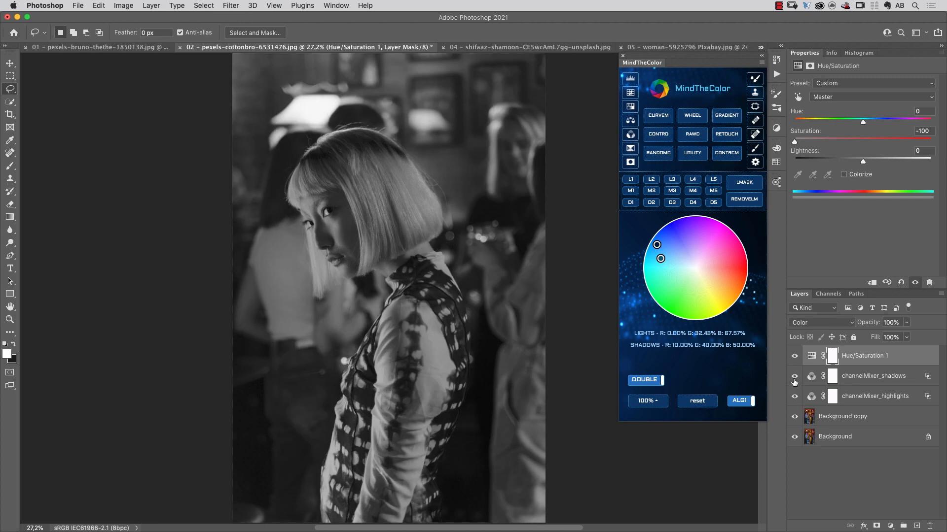
{"action": "left_click", "coordinate": [793, 377]}
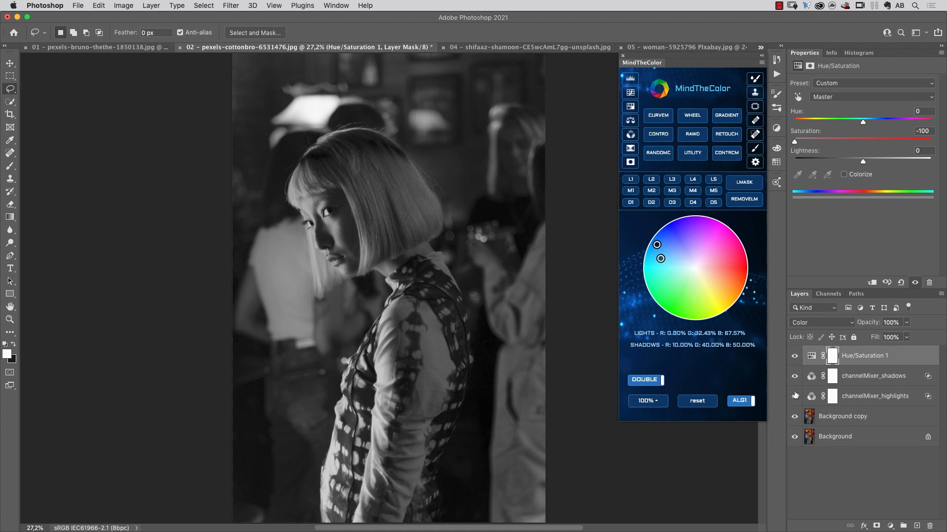
{"action": "left_click", "coordinate": [794, 376]}
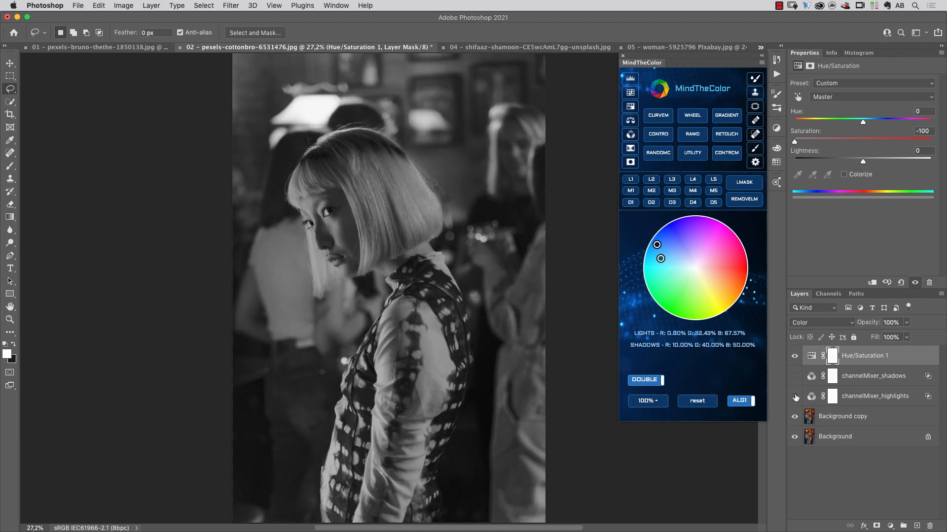
{"action": "left_click", "coordinate": [794, 376]}
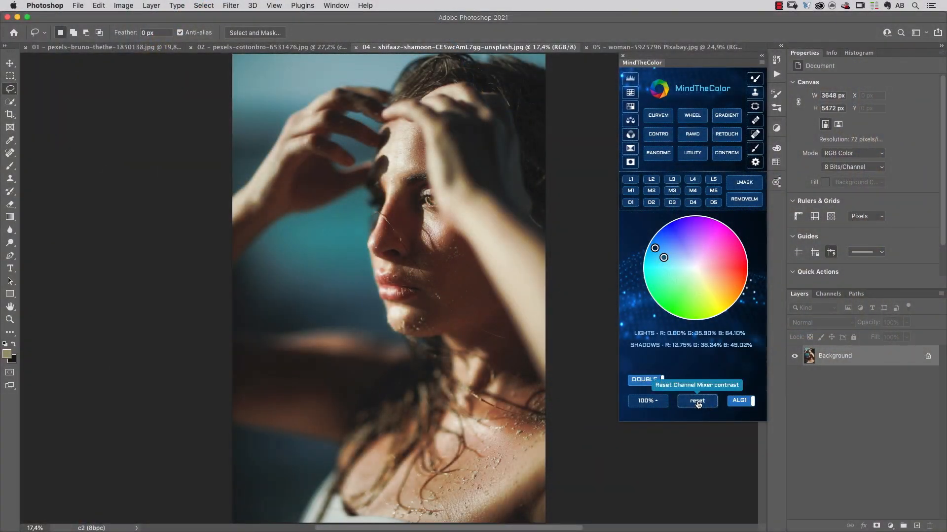
On the 04 shifaaz-shamoon photo, reset the wheel and create near-neutral mixes, shadows about 35/32/33% and lights about 31/35/35% red/green/blue.
{"action": "left_click", "coordinate": [697, 402]}
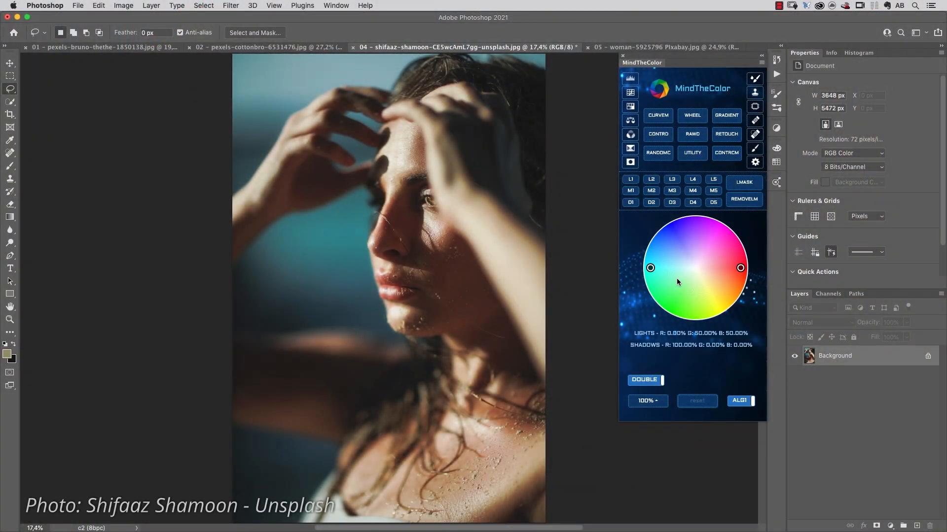
{"action": "left_click_drag", "start_coordinate": [653, 266], "coordinate": [700, 269]}
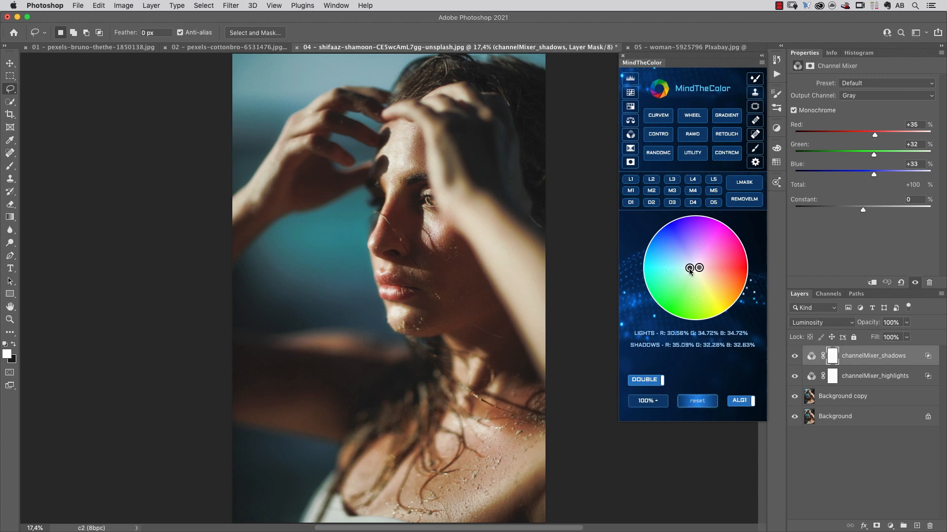
Move the lights mix to about 63% red, 37% green and 0% blue, and compare the photo with both channel mixers hidden.
{"action": "left_click_drag", "start_coordinate": [690, 270], "coordinate": [733, 294]}
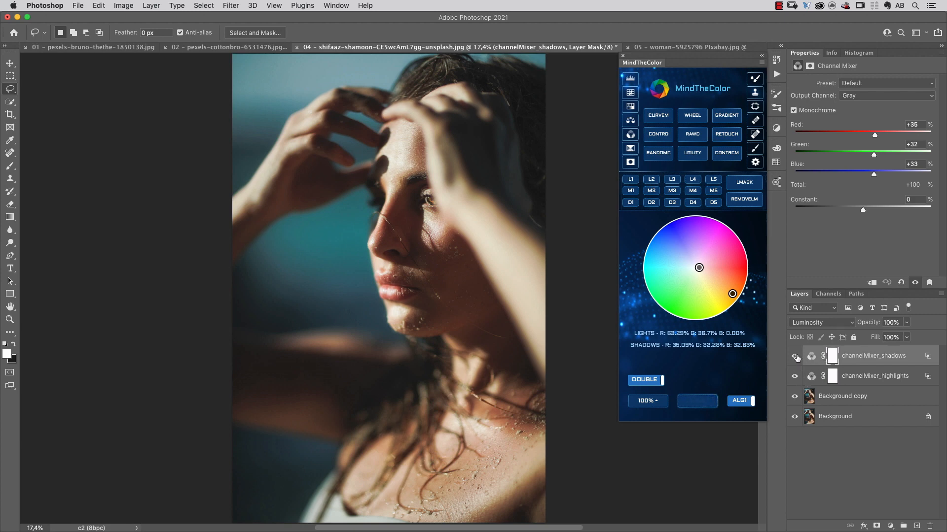
{"action": "left_click", "coordinate": [795, 356]}
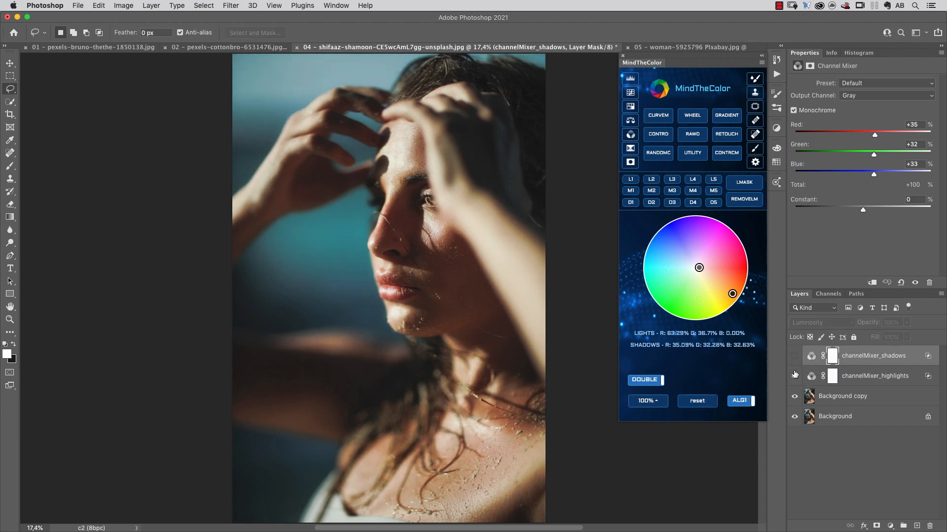
{"action": "left_click", "coordinate": [795, 355]}
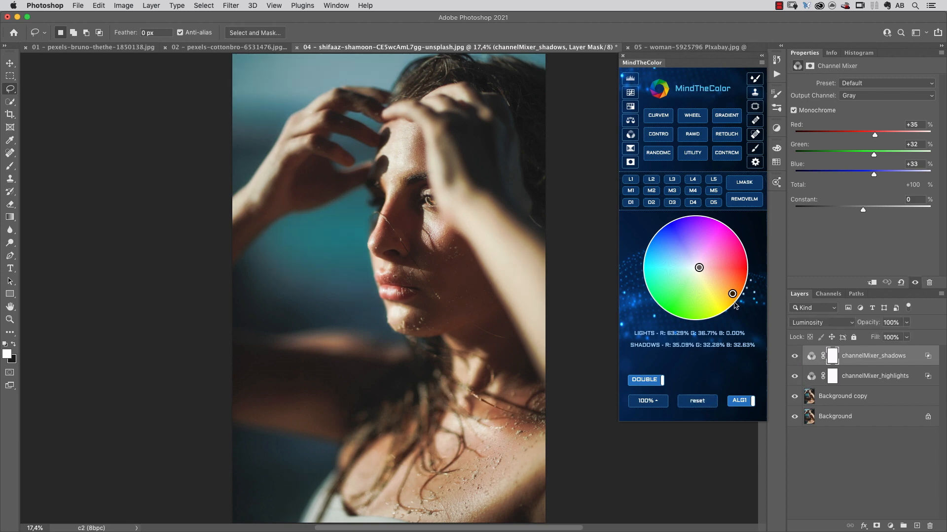
Try the lights mix at about 72/28/0% and 0/32/68% red/green/blue, and the shadows mix at about 61/39/0%.
{"action": "left_click_drag", "start_coordinate": [733, 294], "coordinate": [739, 289]}
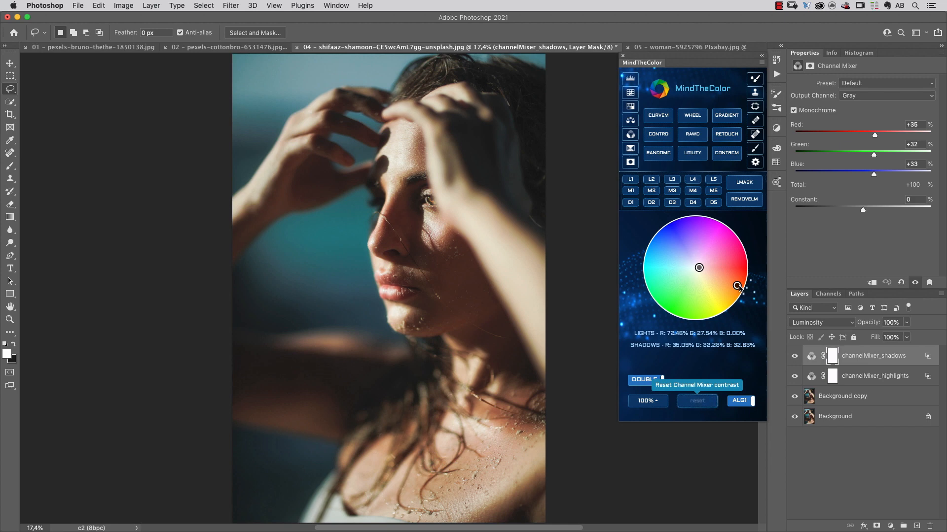
{"action": "left_click_drag", "start_coordinate": [739, 288], "coordinate": [657, 244]}
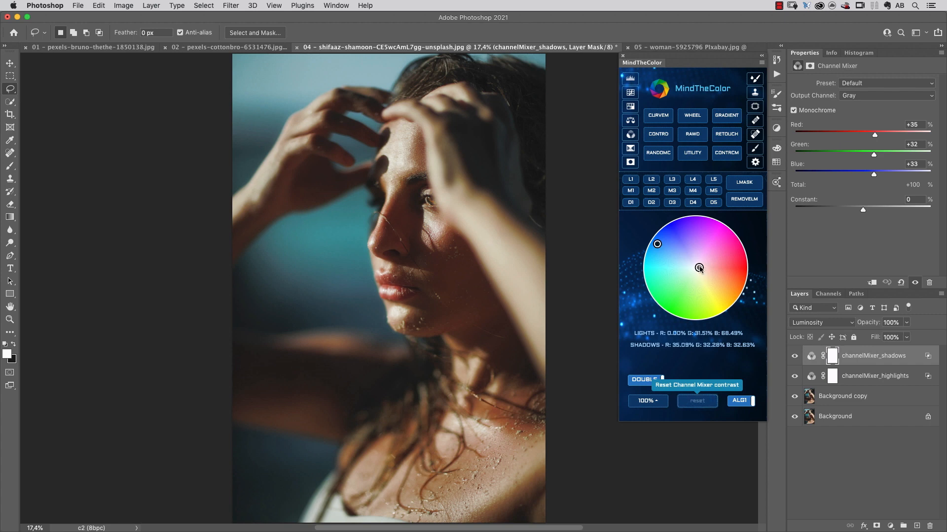
{"action": "left_click_drag", "start_coordinate": [699, 269], "coordinate": [736, 301]}
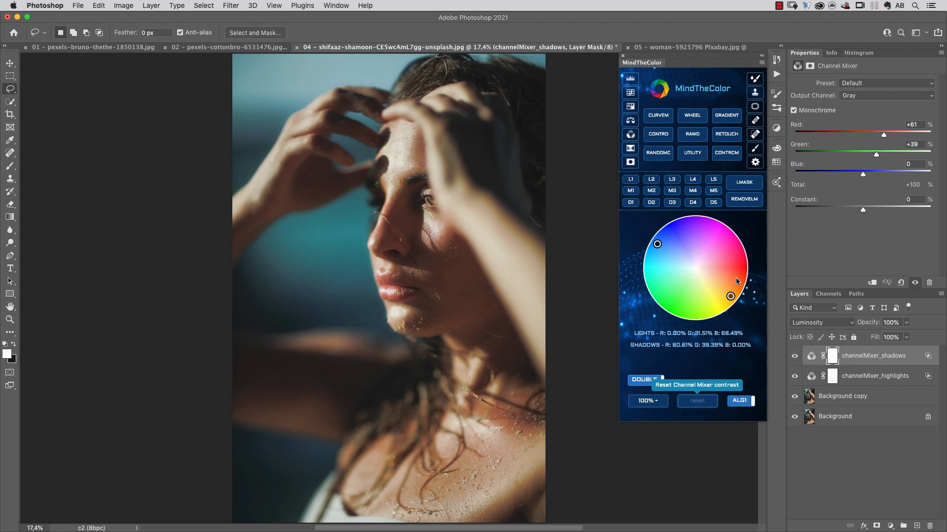
Set the lights mix to about 54/46/0% red/green/blue, compare with the mixers hidden, and set the shadows mix to about 0/35/65%.
{"action": "left_click_drag", "start_coordinate": [657, 245], "coordinate": [729, 311]}
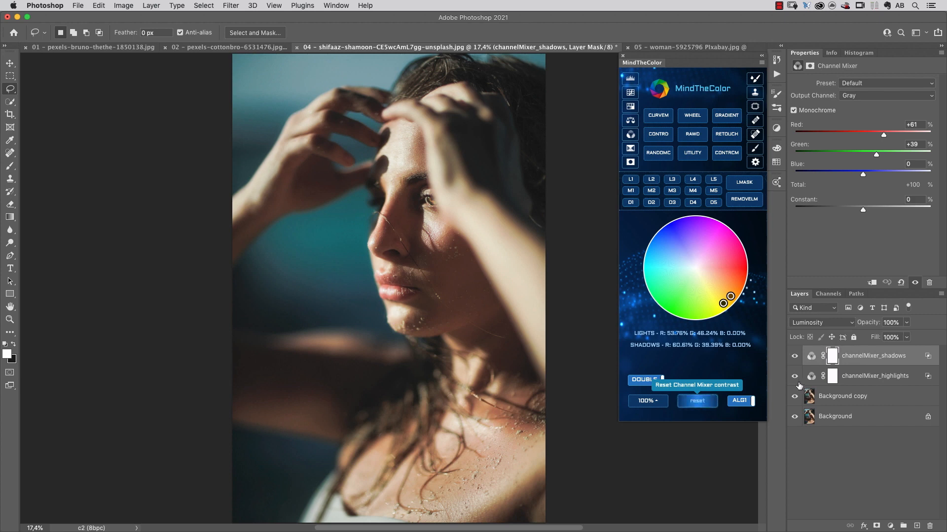
{"action": "mouse_move", "coordinate": [794, 376]}
{"action": "left_mouse_down"}
{"action": "mouse_move", "coordinate": [795, 356]}
{"action": "mouse_move", "coordinate": [794, 376]}
{"action": "left_mouse_up"}
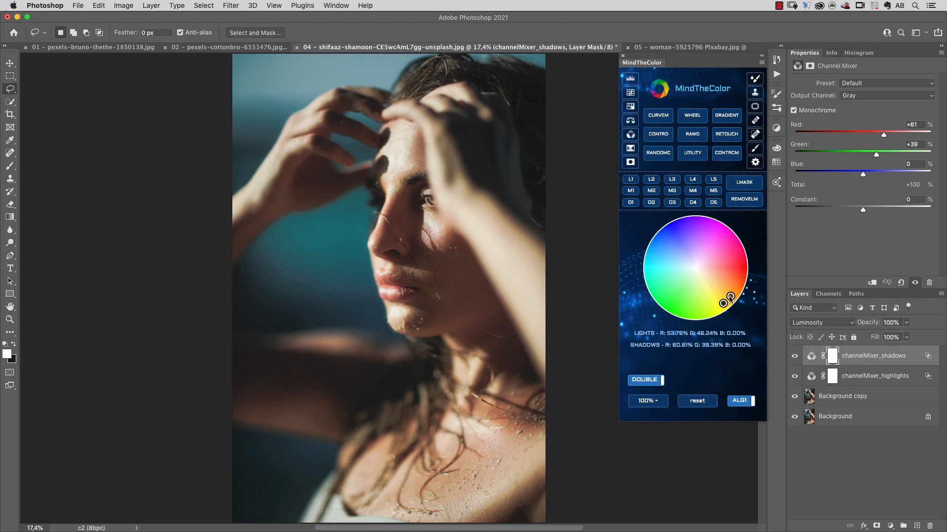
{"action": "left_click_drag", "start_coordinate": [730, 296], "coordinate": [649, 245]}
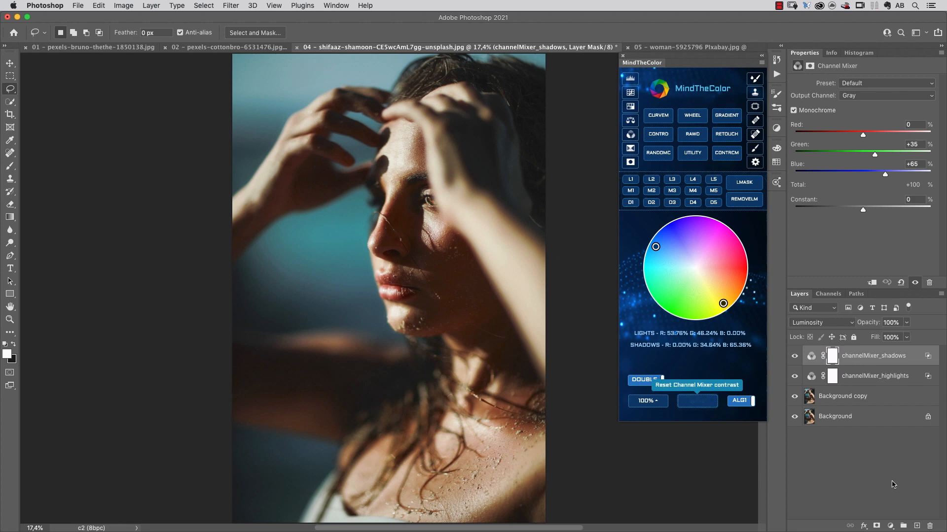
Add a Hue/Saturation adjustment on top with saturation -100 and the Color blend mode, and compare with the channel mixers hidden.
{"action": "left_click", "coordinate": [890, 526]}
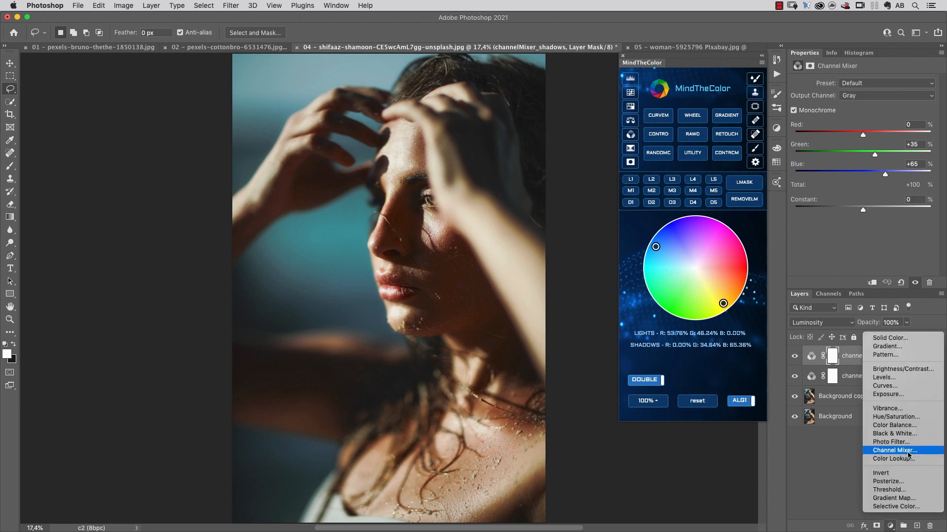
{"action": "left_click", "coordinate": [910, 418]}
{"action": "left_click_drag", "start_coordinate": [863, 143], "coordinate": [793, 142]}
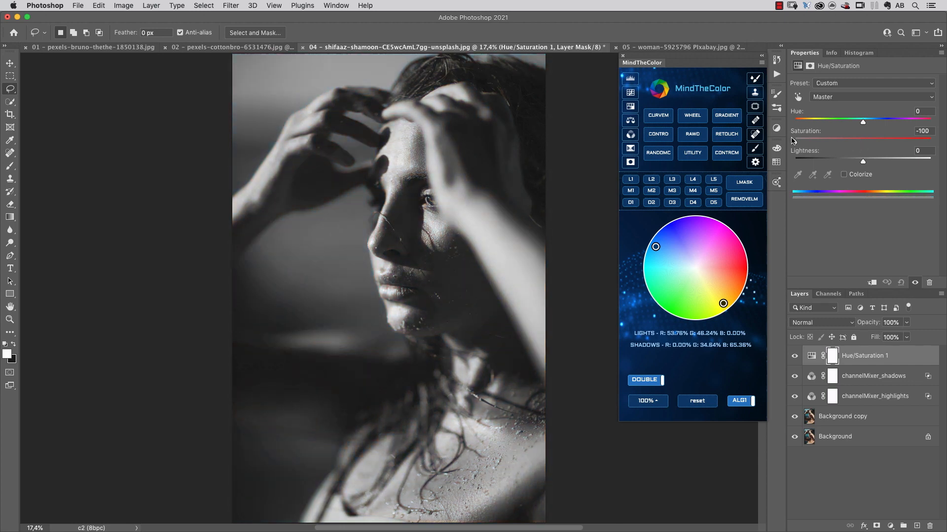
{"action": "left_click", "coordinate": [827, 324]}
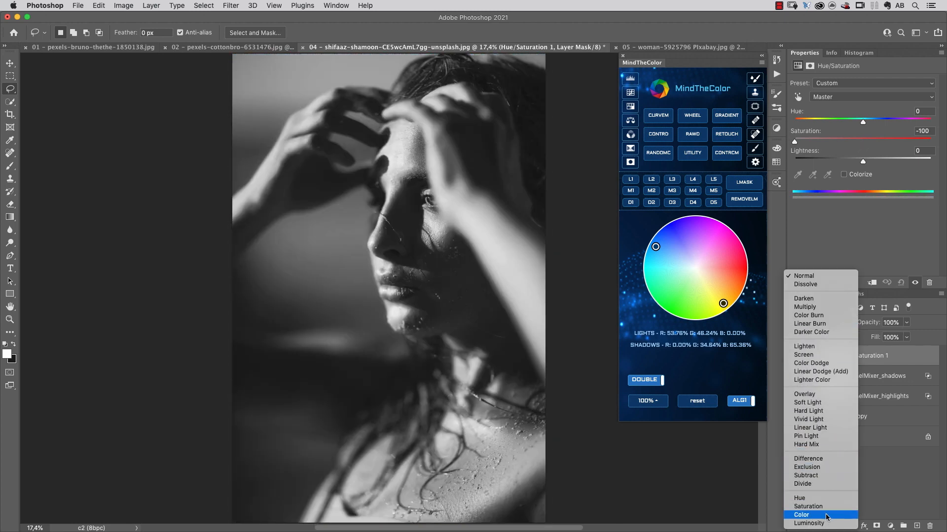
{"action": "left_click", "coordinate": [827, 516]}
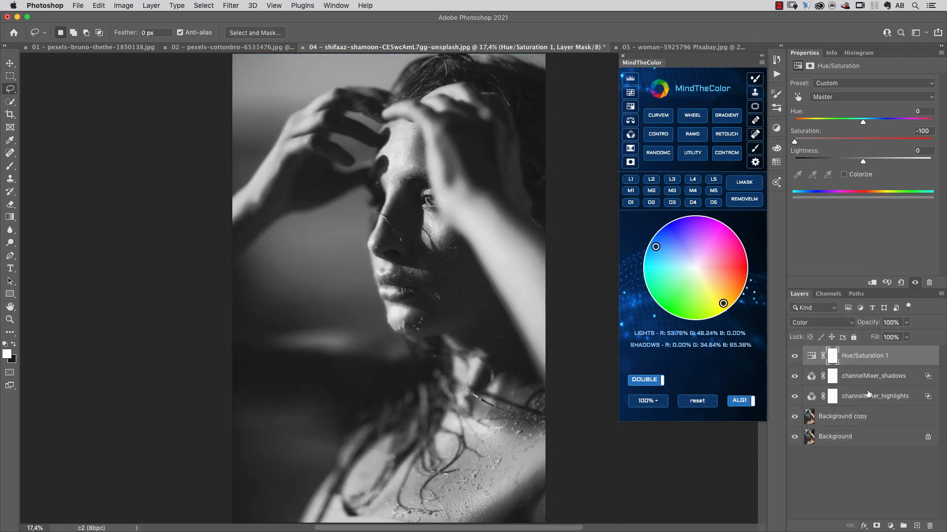
{"action": "mouse_move", "coordinate": [794, 376]}
{"action": "left_mouse_down"}
{"action": "mouse_move", "coordinate": [795, 389]}
{"action": "mouse_move", "coordinate": [794, 378]}
{"action": "left_mouse_up"}
{"action": "left_click", "coordinate": [795, 399]}
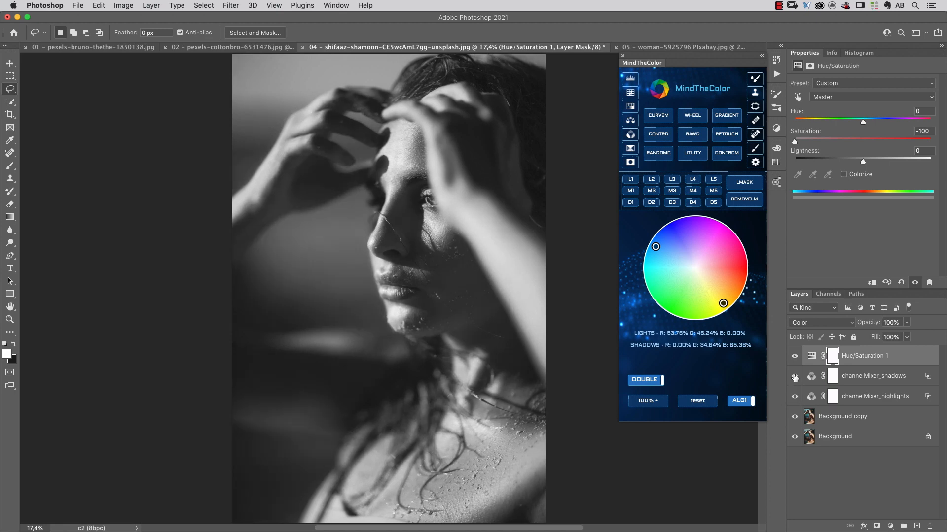
Create a new mixer pair above Background copy with lights about 57% red, 43% green and 0% blue, and delete the older pair.
{"action": "left_click", "coordinate": [869, 401]}
{"action": "left_click", "coordinate": [854, 414]}
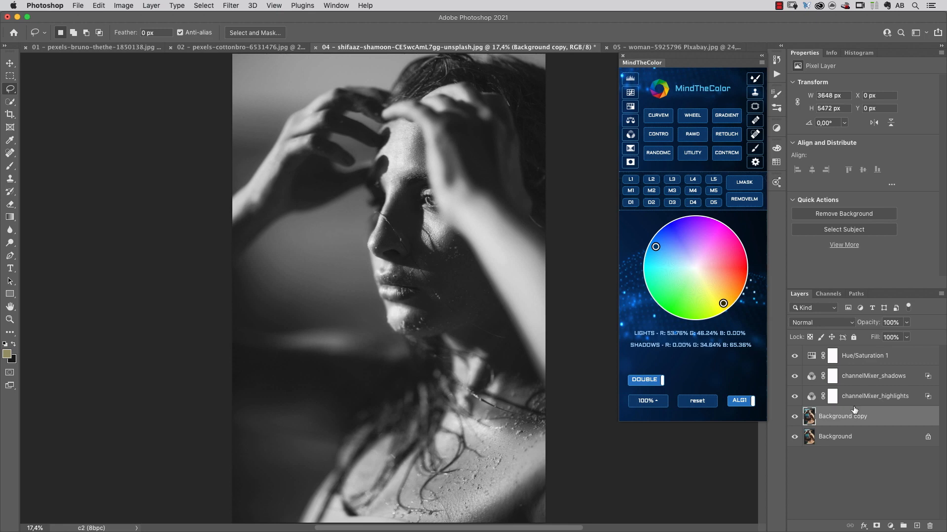
{"action": "left_click_drag", "start_coordinate": [723, 304], "coordinate": [727, 299]}
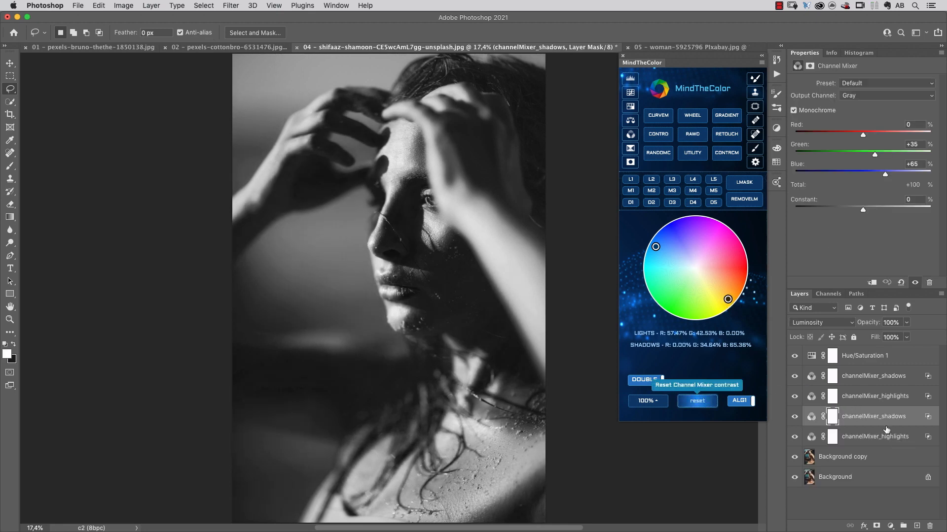
{"action": "left_click", "coordinate": [879, 398]}
{"action": "left_click", "coordinate": [880, 379], "text": "shift"}
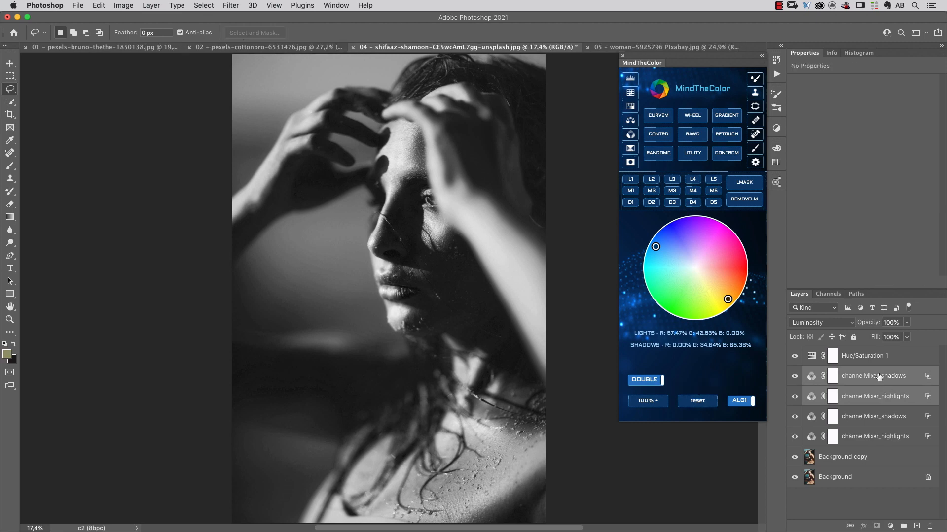
{"action": "left_click_drag", "start_coordinate": [880, 380], "coordinate": [931, 527]}
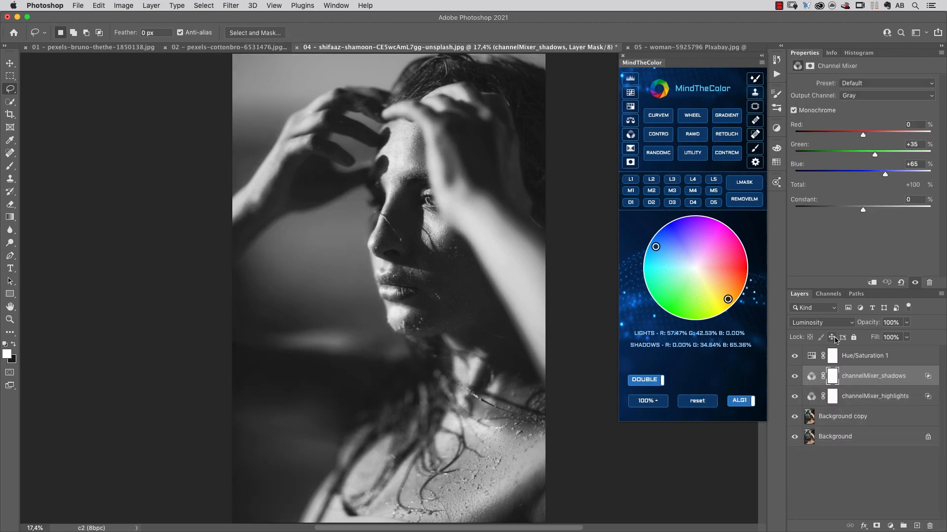
Try lights at about 55/45/0% and shadows at about 0/27/73% red/green/blue, and compare with the mixers hidden.
{"action": "left_click_drag", "start_coordinate": [729, 301], "coordinate": [733, 298]}
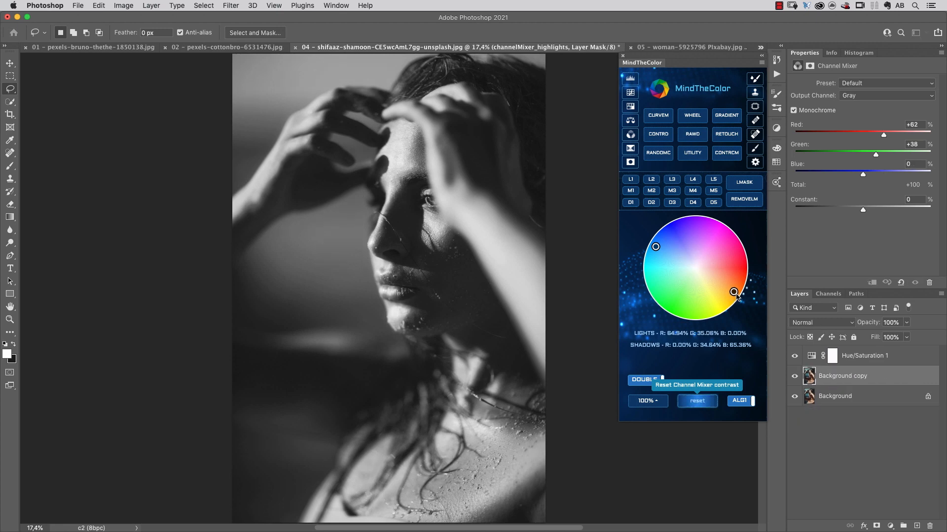
{"action": "left_click_drag", "start_coordinate": [733, 298], "coordinate": [729, 306]}
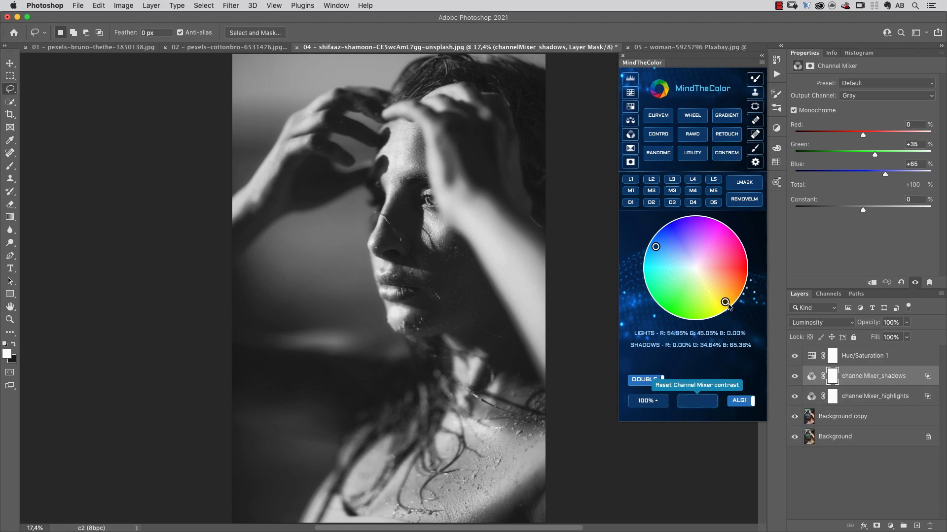
{"action": "left_click_drag", "start_coordinate": [661, 249], "coordinate": [660, 242]}
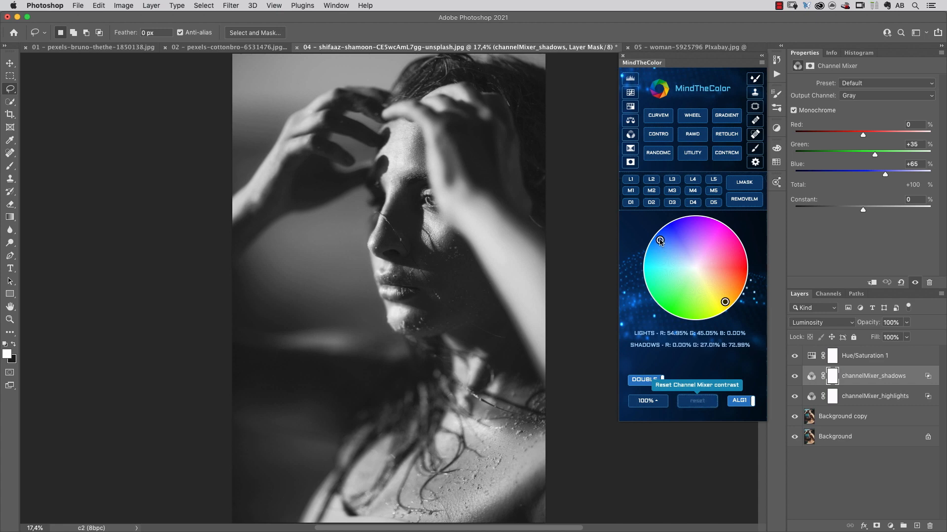
{"action": "left_click", "coordinate": [794, 376]}
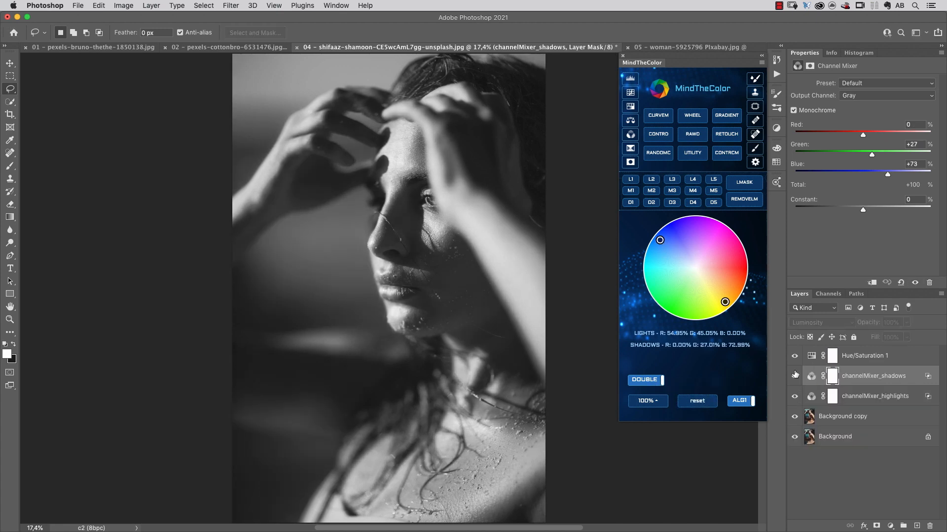
{"action": "left_click", "coordinate": [794, 376]}
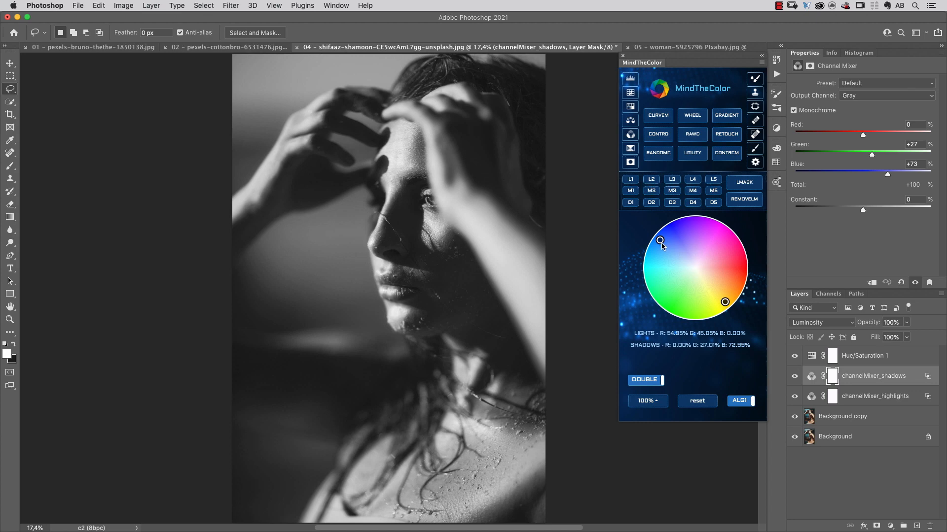
Set the lights mix to about 4/35/62% and the shadows mix to about 22/30/48% red/green/blue.
{"action": "left_click_drag", "start_coordinate": [661, 242], "coordinate": [734, 295]}
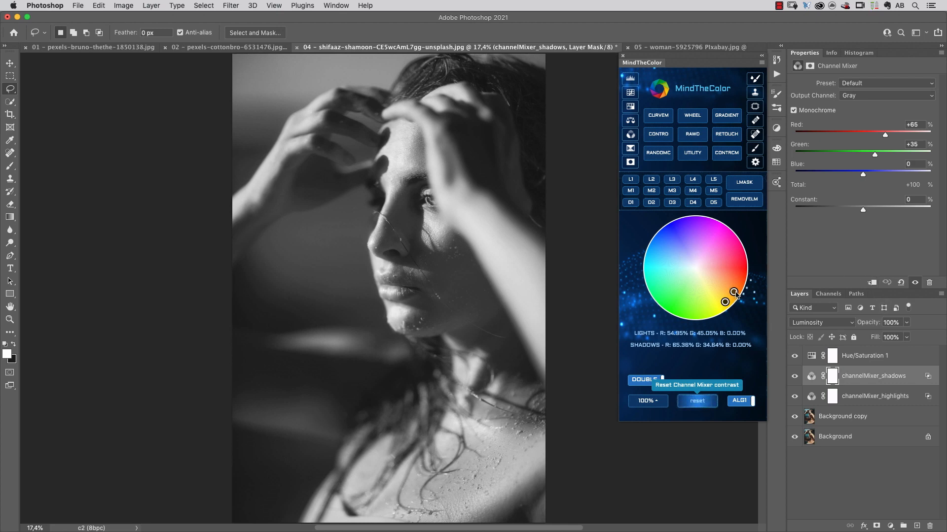
{"action": "left_click_drag", "start_coordinate": [728, 304], "coordinate": [658, 248]}
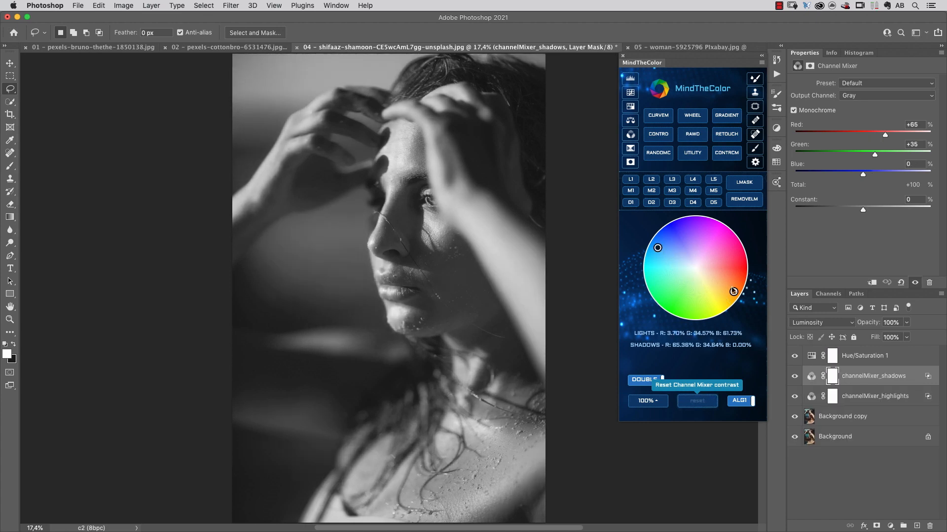
{"action": "left_click_drag", "start_coordinate": [734, 292], "coordinate": [677, 253]}
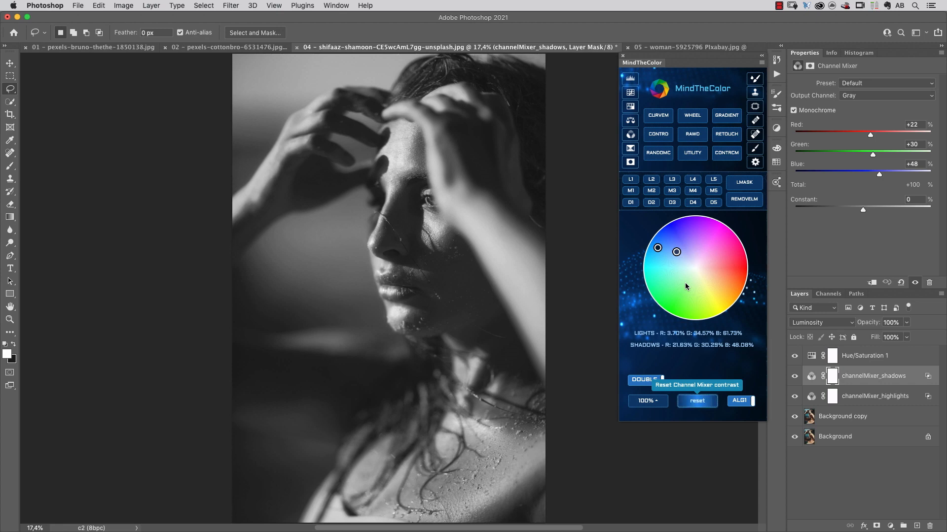
Compare the original colour photo with the black-and-white version, and the black-and-white version with both channel mixers hidden and shown.
{"action": "left_click", "coordinate": [794, 357]}
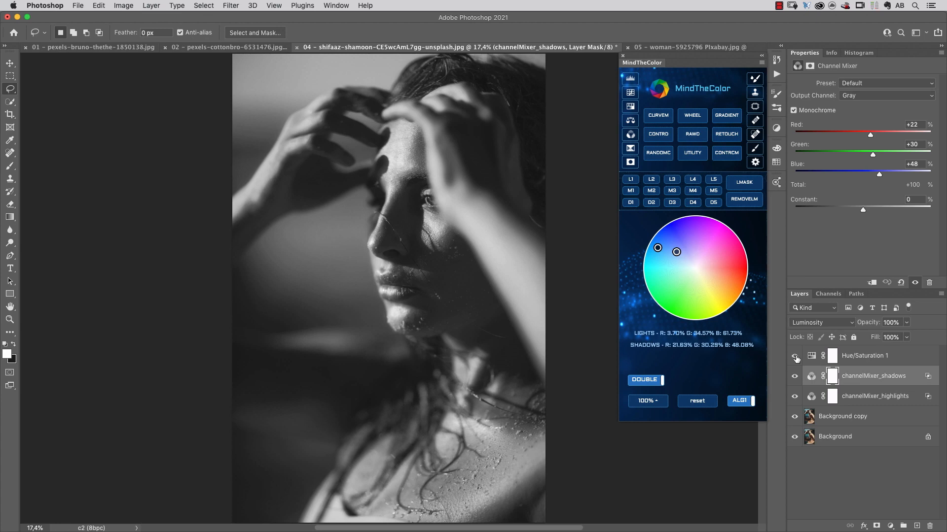
{"action": "left_click", "coordinate": [794, 377]}
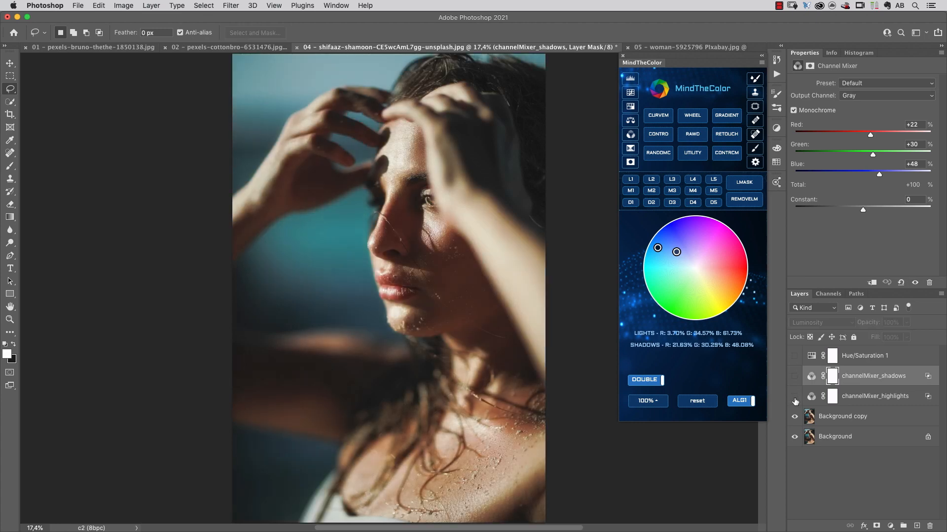
{"action": "left_click", "coordinate": [794, 376]}
{"action": "left_click", "coordinate": [794, 356]}
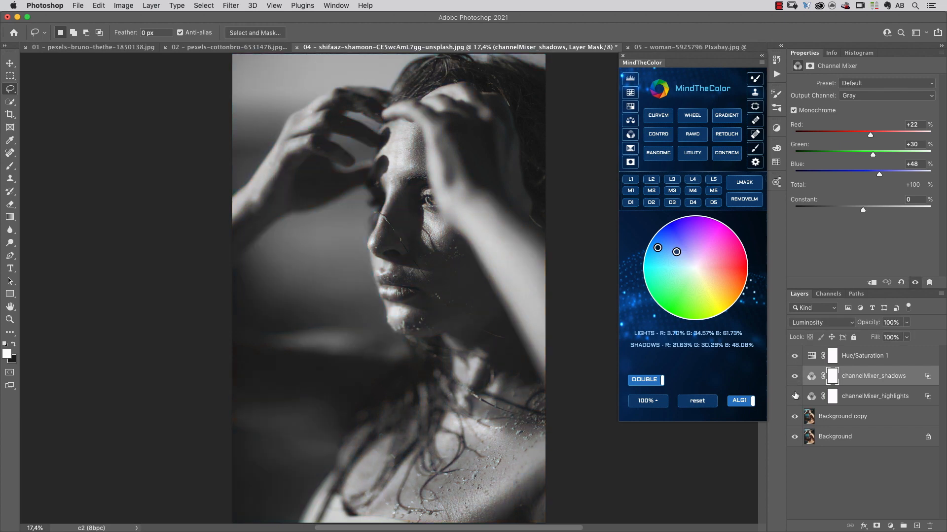
{"action": "left_click", "coordinate": [794, 377]}
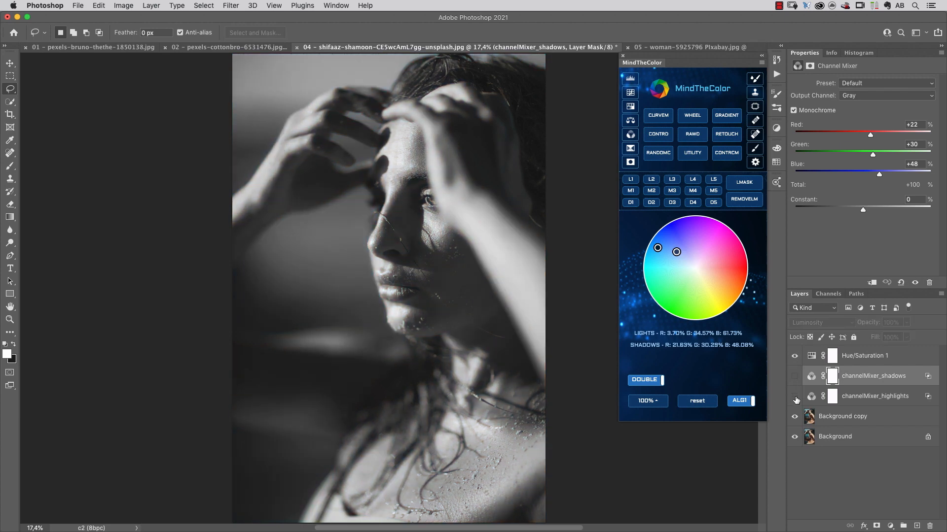
{"action": "left_click", "coordinate": [794, 377]}
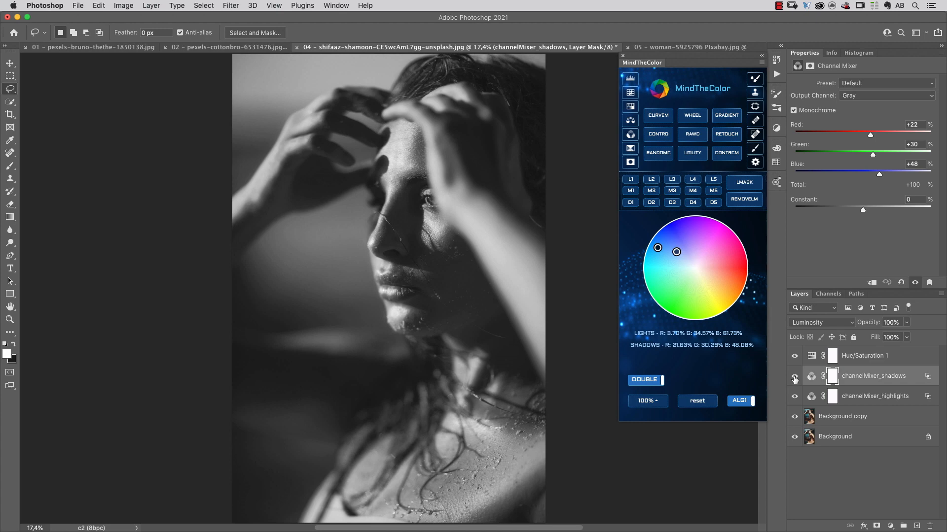
On the 05 woman-5925796 photo, reset the wheel and create mixes with lights about 30/35/35% and shadows about 0/24/76% red/green/blue.
{"action": "left_click", "coordinate": [713, 47]}
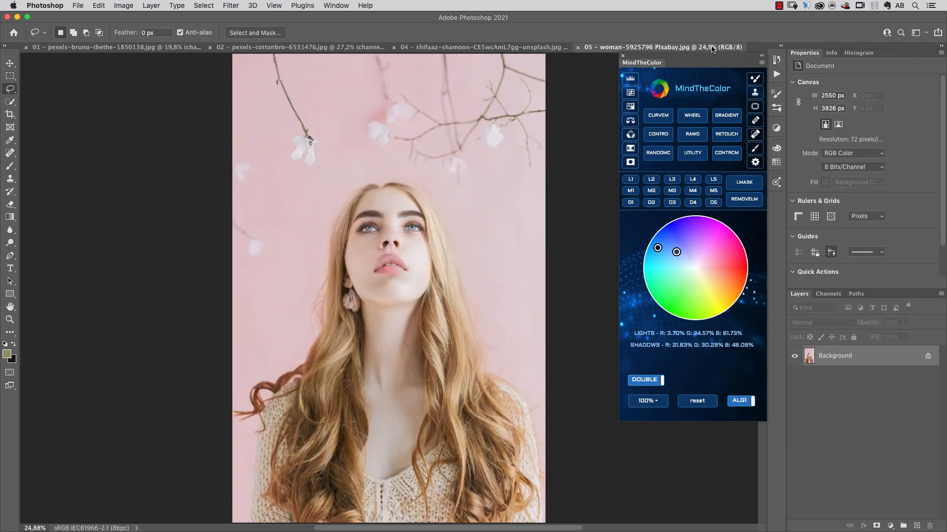
{"action": "left_click", "coordinate": [701, 403]}
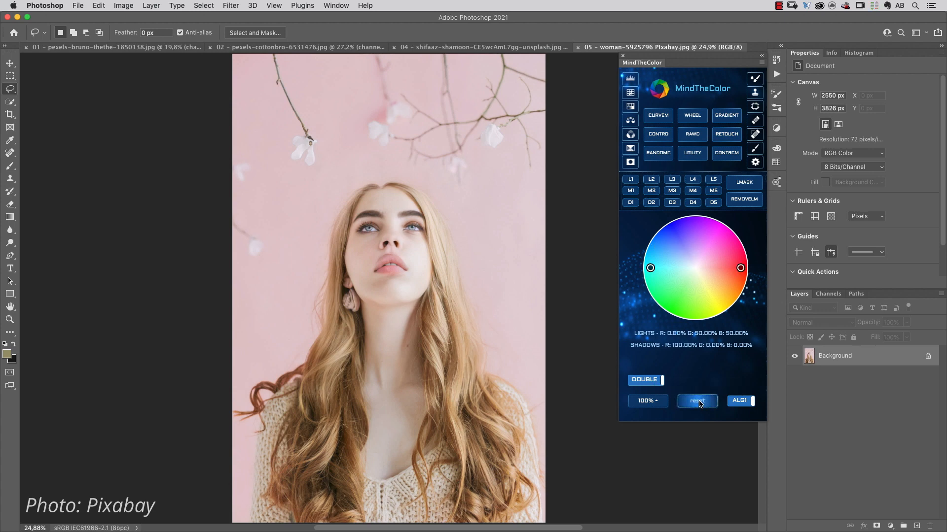
{"action": "mouse_move", "coordinate": [652, 269]}
{"action": "left_mouse_down"}
{"action": "mouse_move", "coordinate": [710, 269]}
{"action": "mouse_move", "coordinate": [698, 270]}
{"action": "left_mouse_up"}
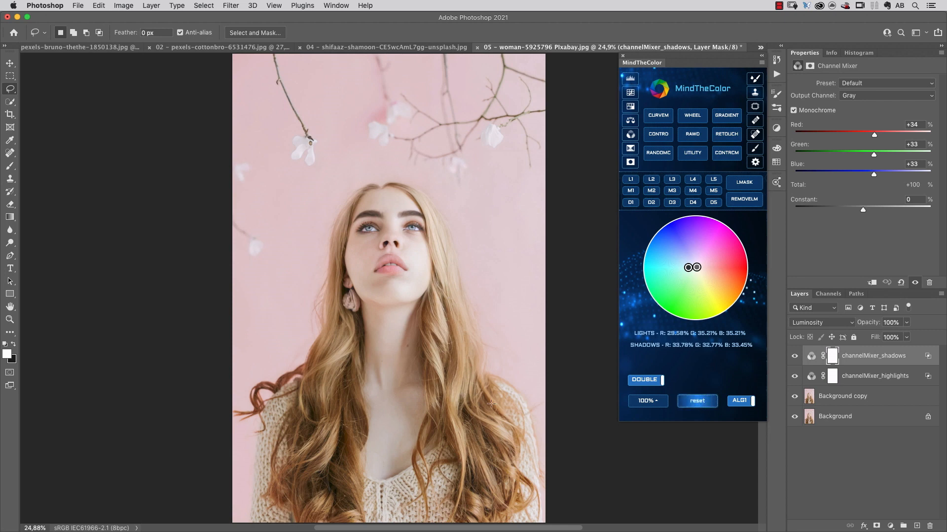
{"action": "left_click_drag", "start_coordinate": [696, 268], "coordinate": [661, 238]}
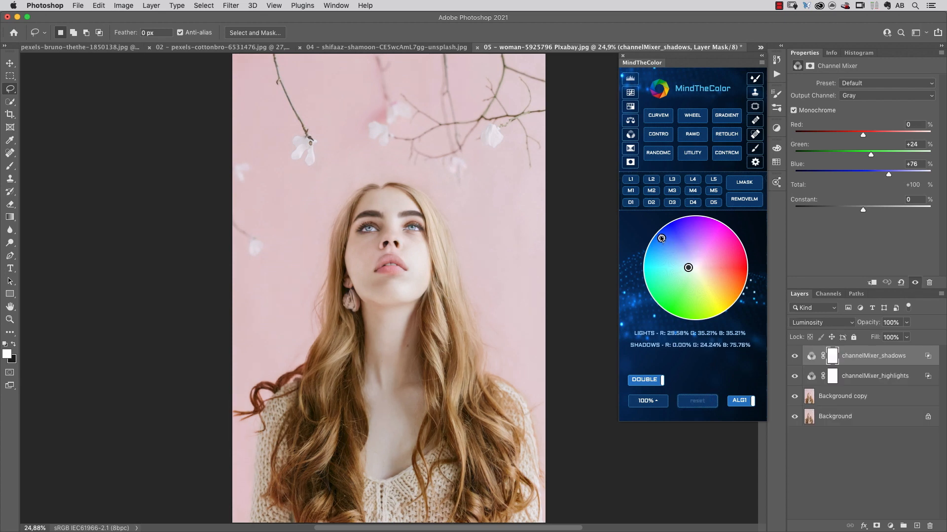
Set the shadows mix to about 0/12/88% and the lights mix to about 86/0/14% red/green/blue, and compare with the mixers hidden.
{"action": "left_click", "coordinate": [664, 235]}
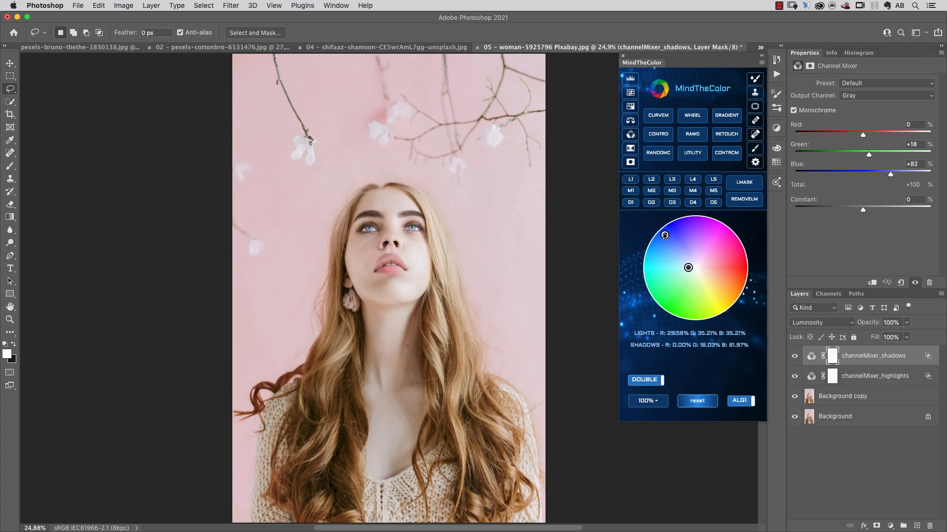
{"action": "mouse_move", "coordinate": [664, 234]}
{"action": "left_mouse_down"}
{"action": "mouse_move", "coordinate": [658, 243]}
{"action": "mouse_move", "coordinate": [668, 232]}
{"action": "left_mouse_up"}
{"action": "left_click_drag", "start_coordinate": [689, 268], "coordinate": [742, 268]}
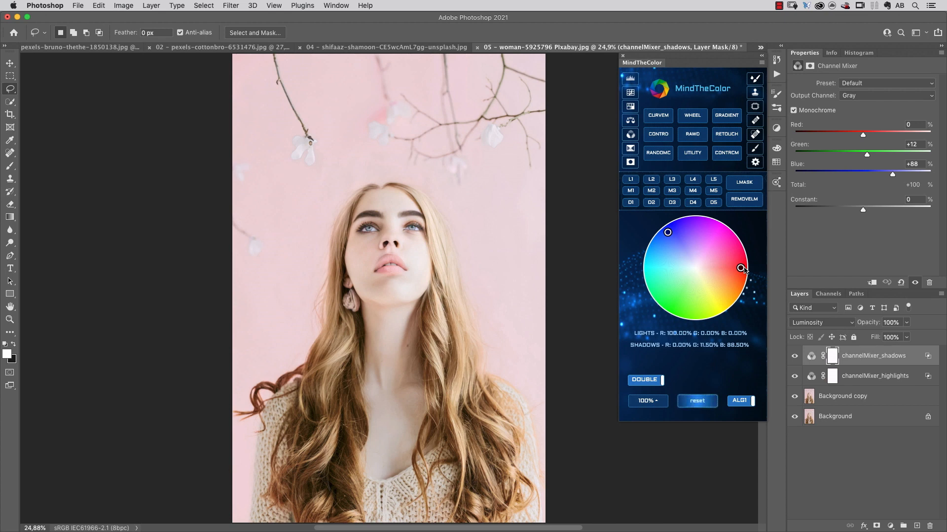
{"action": "left_click_drag", "start_coordinate": [744, 270], "coordinate": [748, 246]}
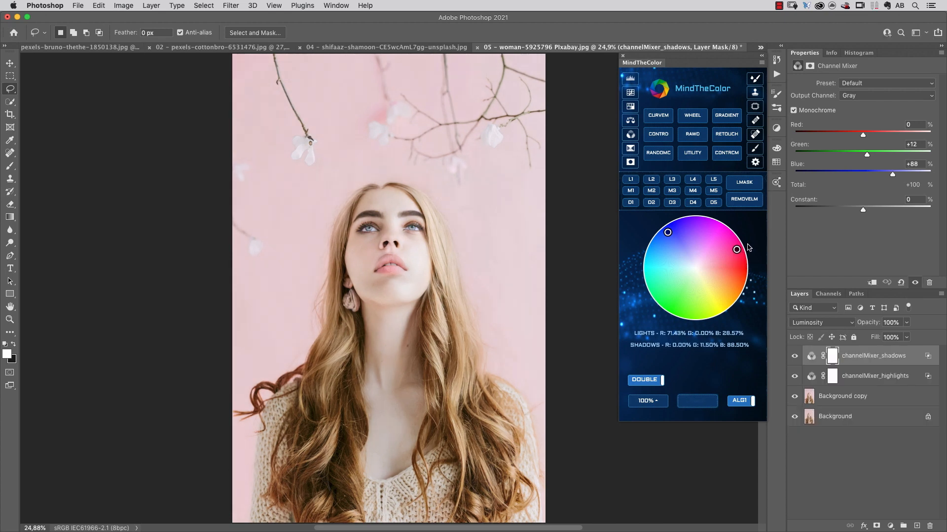
{"action": "left_click_drag", "start_coordinate": [739, 252], "coordinate": [743, 263]}
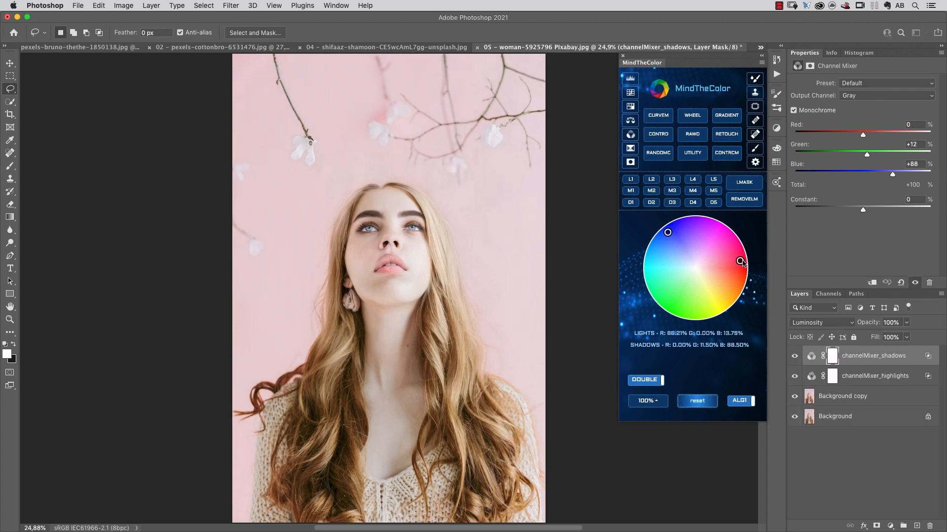
{"action": "mouse_move", "coordinate": [794, 379]}
{"action": "left_mouse_down"}
{"action": "mouse_move", "coordinate": [794, 360]}
{"action": "mouse_move", "coordinate": [795, 380]}
{"action": "left_mouse_up"}
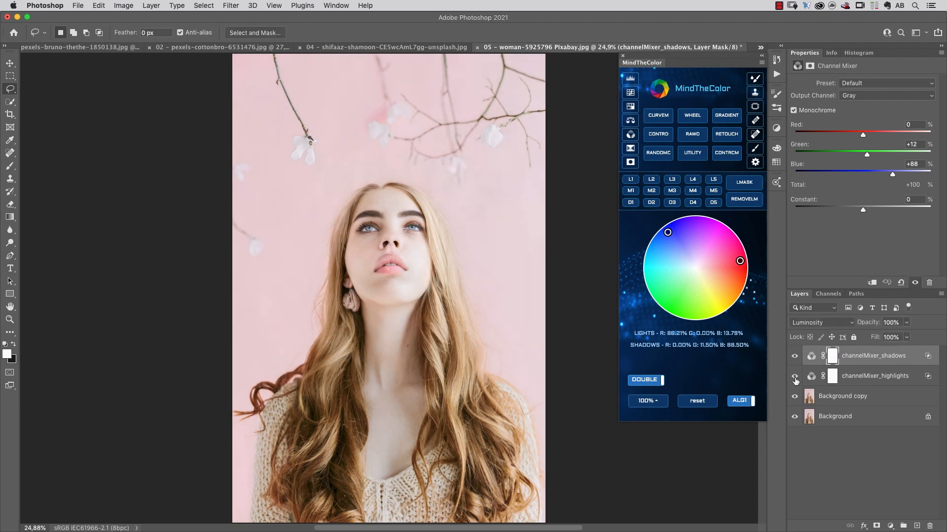
Add a Hue/Saturation adjustment layer above the mixers with saturation -100 and the Color blend mode.
{"action": "left_click", "coordinate": [890, 526]}
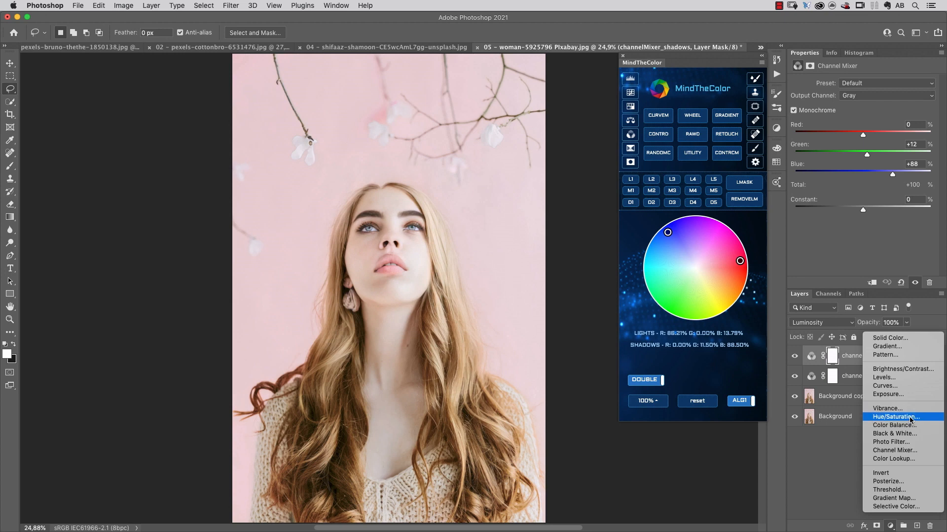
{"action": "left_click", "coordinate": [910, 419]}
{"action": "left_click_drag", "start_coordinate": [862, 142], "coordinate": [792, 142]}
{"action": "left_click", "coordinate": [827, 326]}
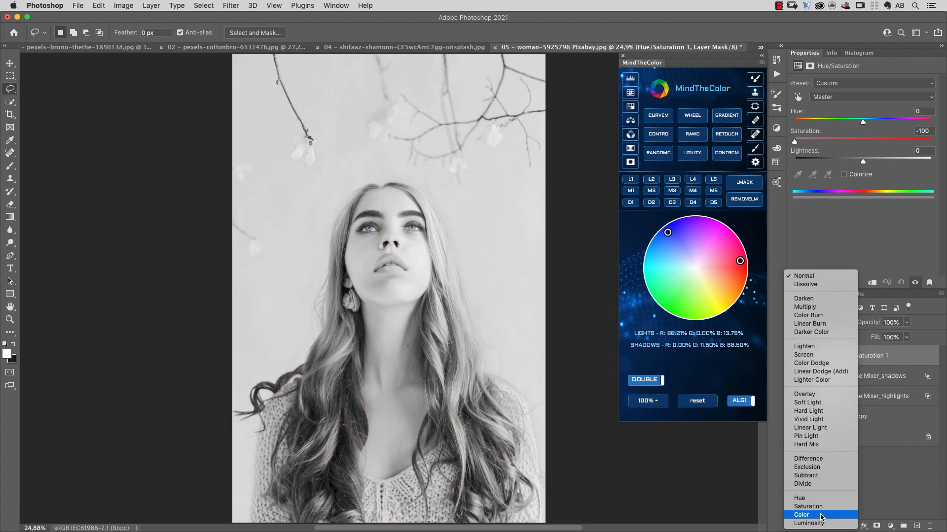
{"action": "left_click", "coordinate": [821, 515]}
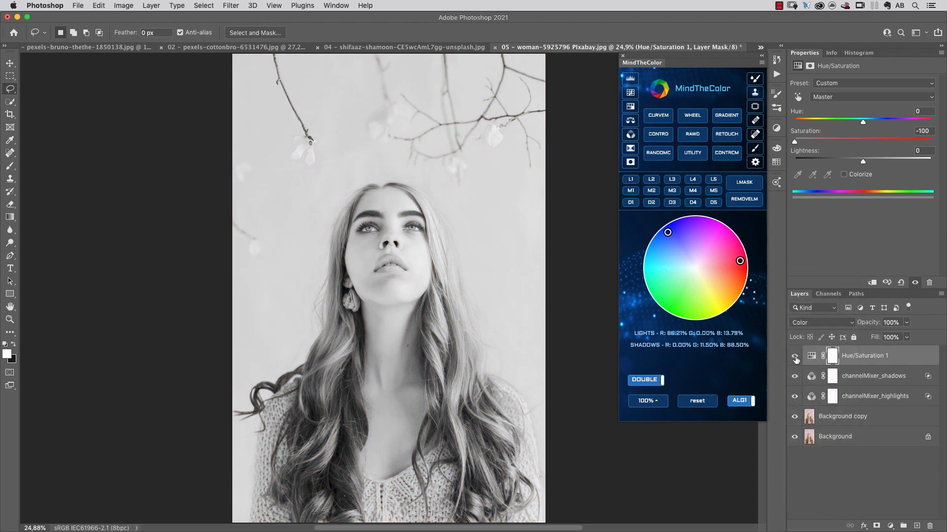
Compare the black-and-white version with both channel mixers hidden and shown, and hide the Hue/Saturation layer to view the colour version.
{"action": "left_click", "coordinate": [794, 396]}
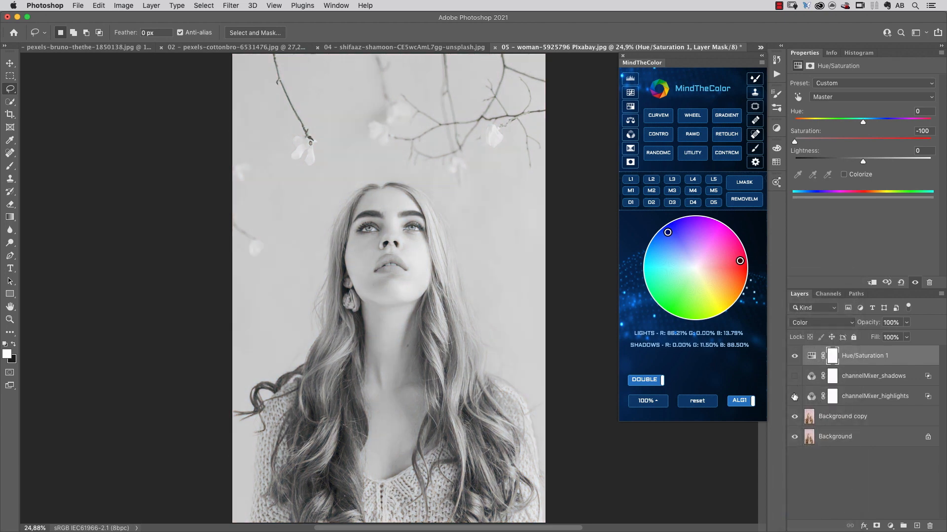
{"action": "left_click", "coordinate": [794, 376]}
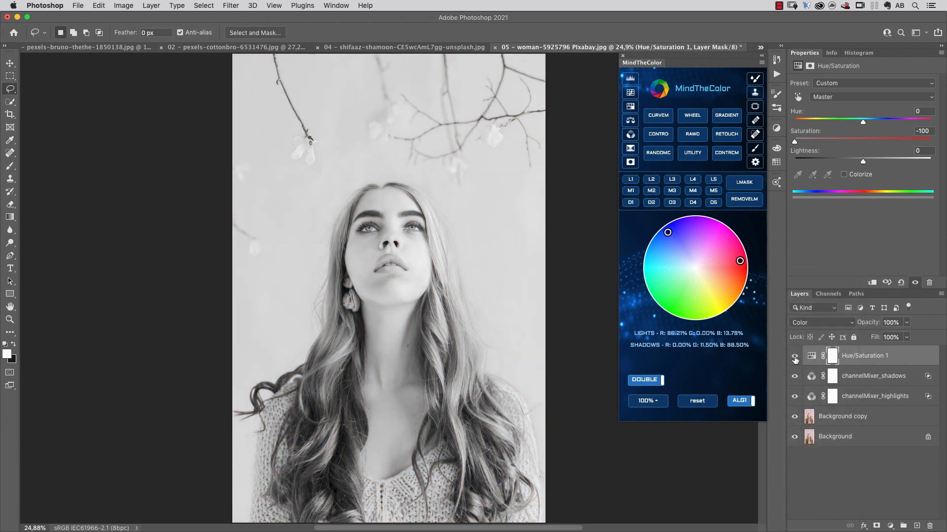
{"action": "left_click", "coordinate": [795, 356]}
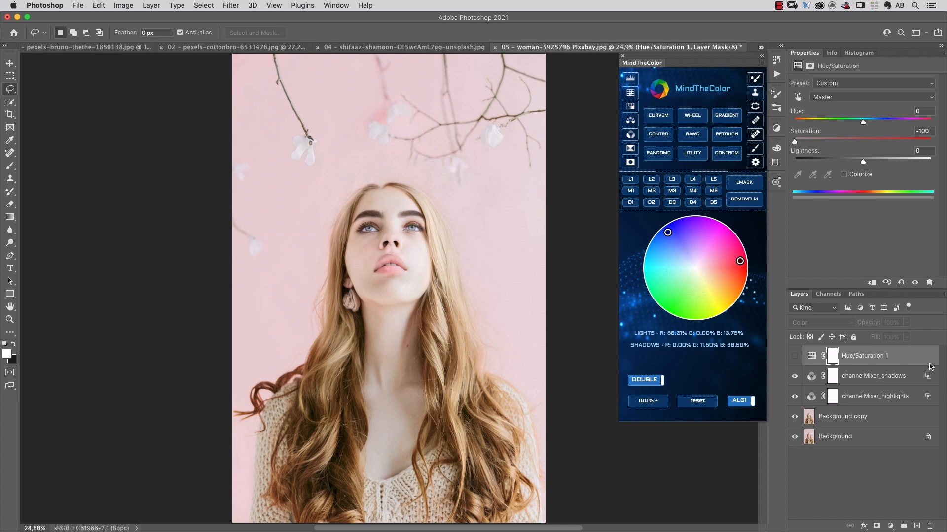
Delete both channel mixer layers and create new ones from the wheel with lights about 0/43/57% red/green/blue.
{"action": "left_click", "coordinate": [891, 381]}
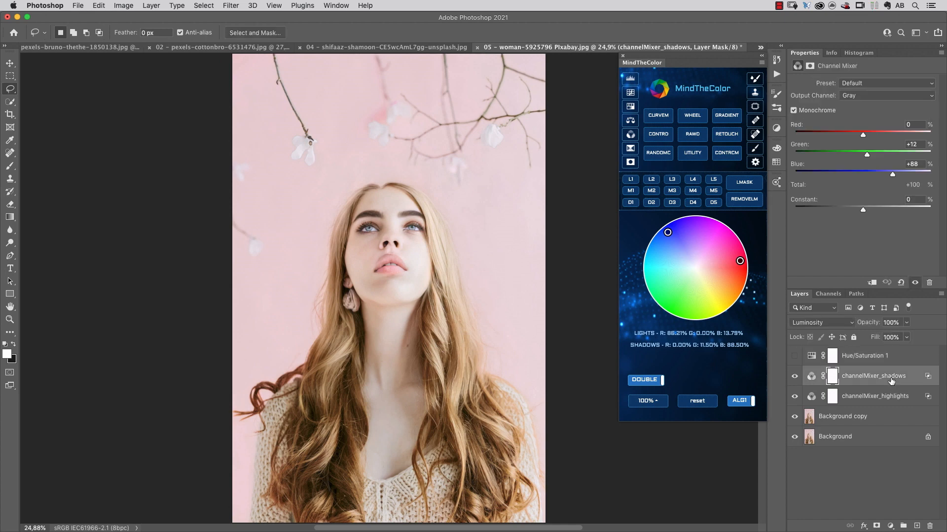
{"action": "left_click", "coordinate": [866, 401], "text": "shift"}
{"action": "left_click_drag", "start_coordinate": [881, 400], "coordinate": [930, 526]}
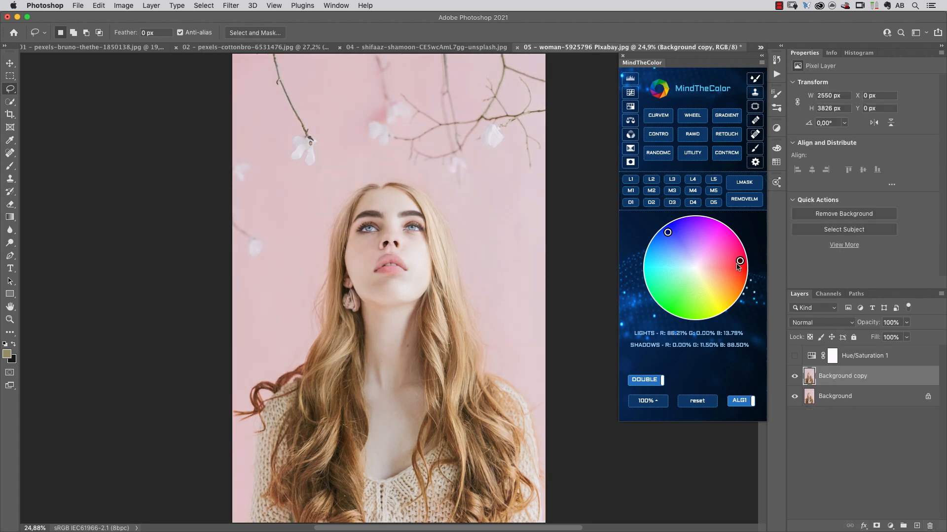
{"action": "left_click_drag", "start_coordinate": [739, 262], "coordinate": [652, 258]}
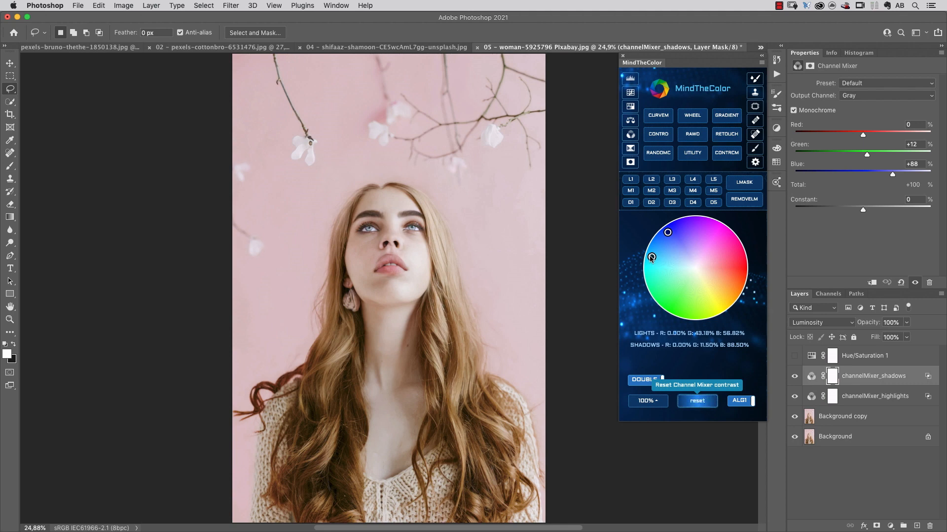
Show the Hue/Saturation layer and compare the new black-and-white version with both channel mixers hidden and shown.
{"action": "left_click", "coordinate": [795, 356]}
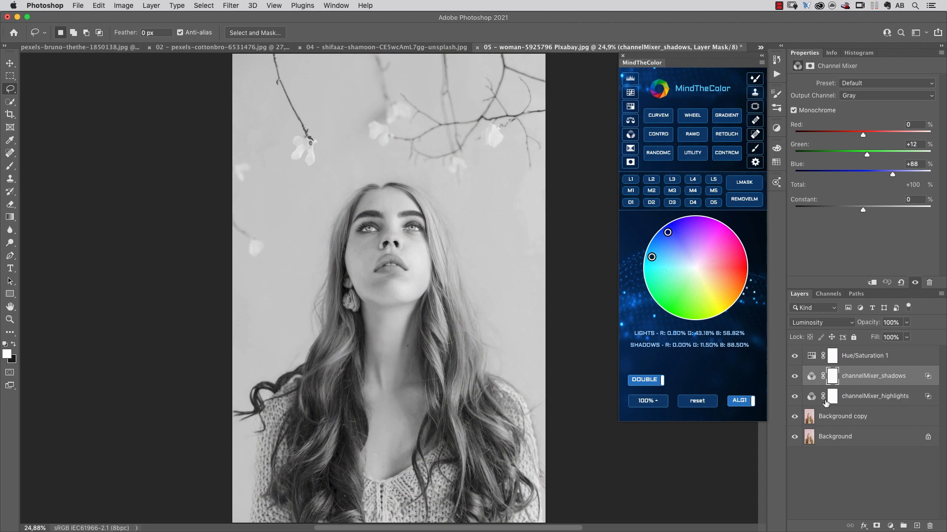
{"action": "left_click", "coordinate": [795, 377]}
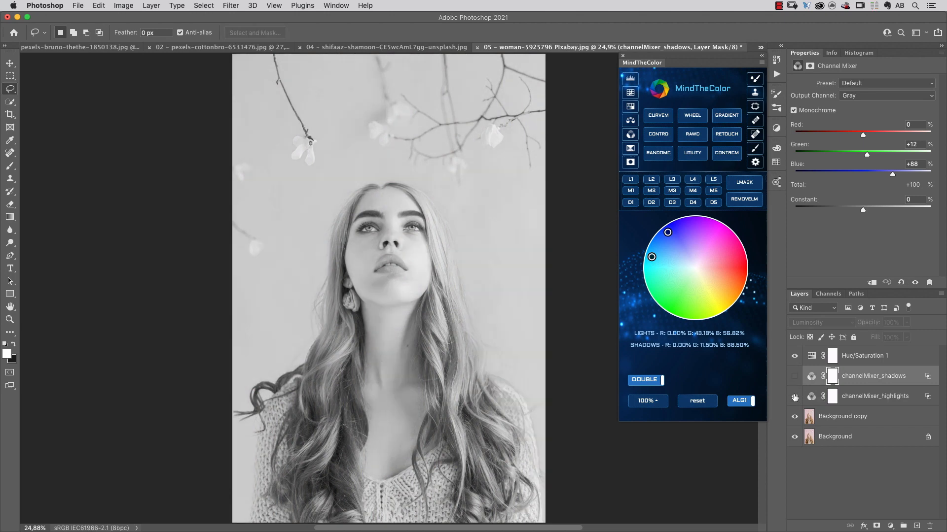
{"action": "left_click", "coordinate": [794, 377]}
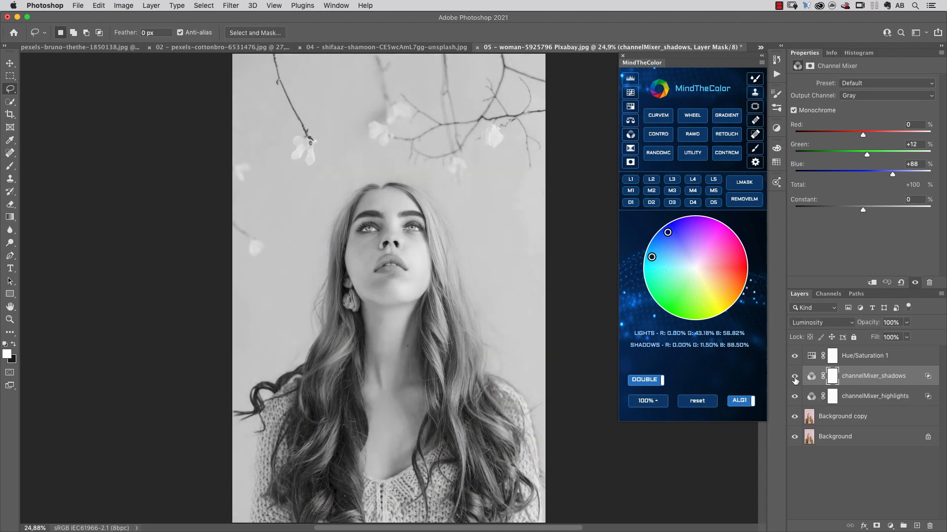